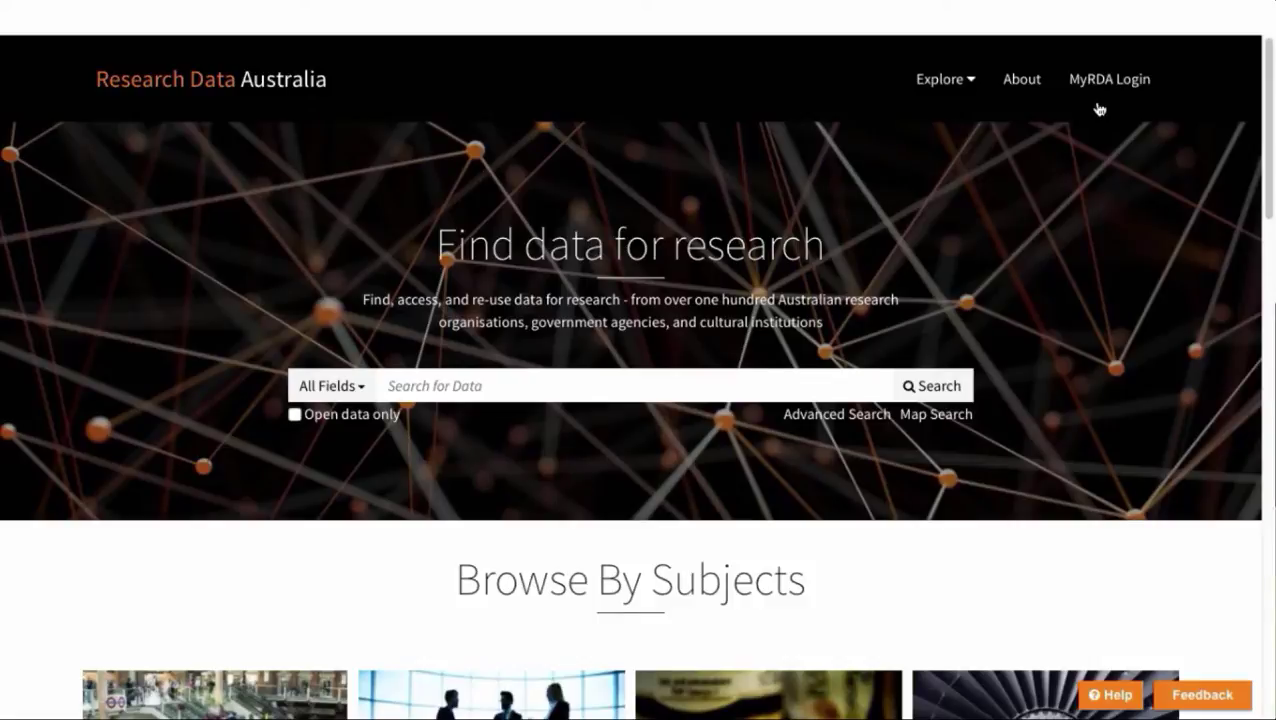
# - Search all 90872 records, tick the first three results, and open AAD Benthic Sampling Database
pyautogui.click(670, 378)
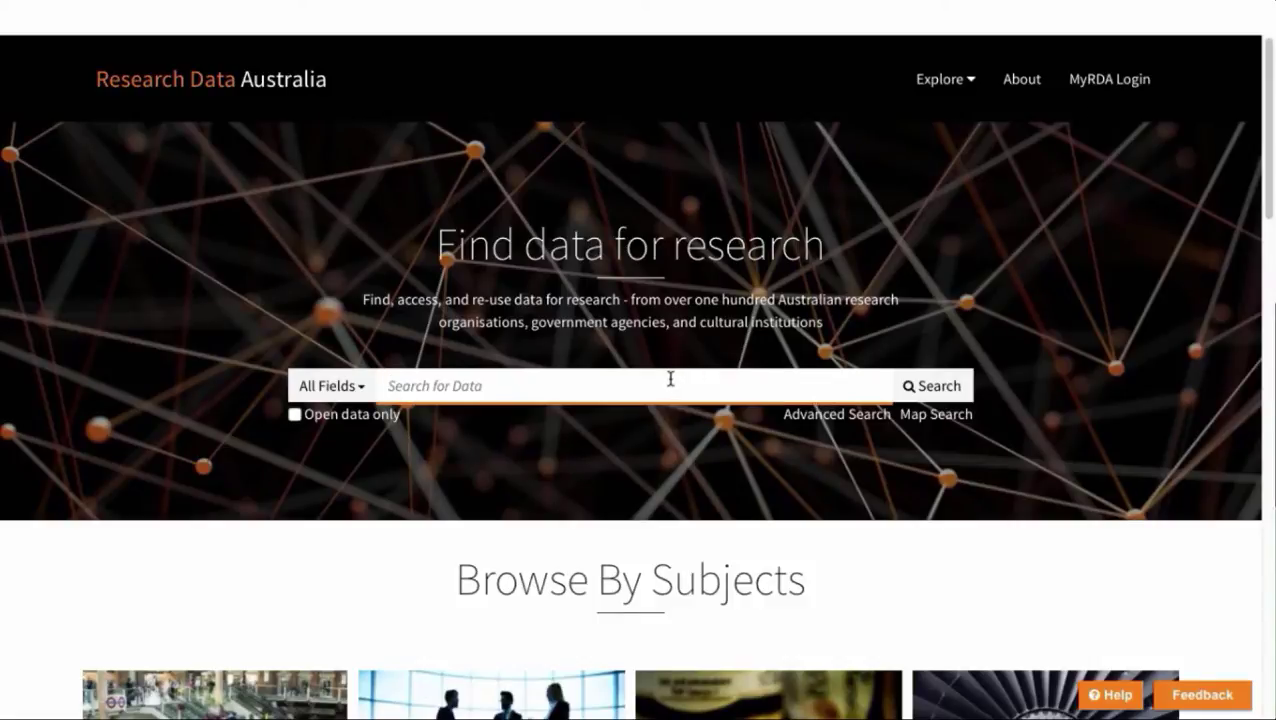
pyautogui.press('Return')
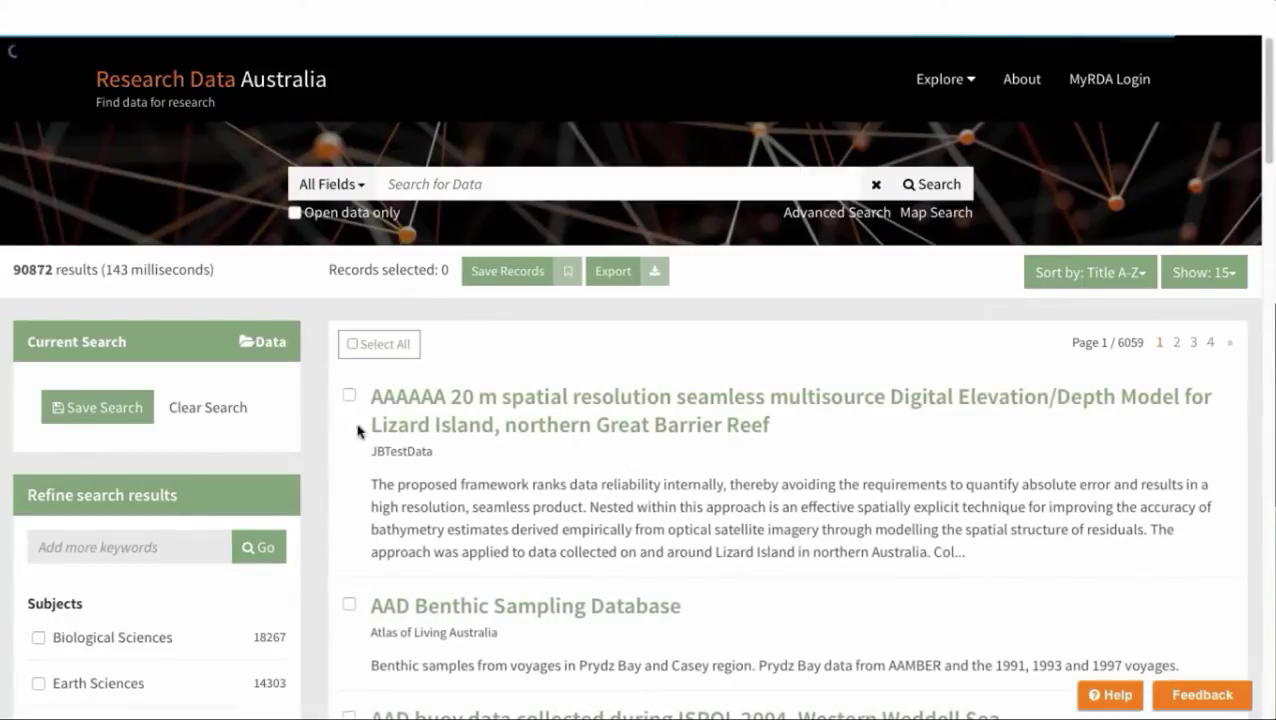
pyautogui.click(349, 396)
pyautogui.click(349, 604)
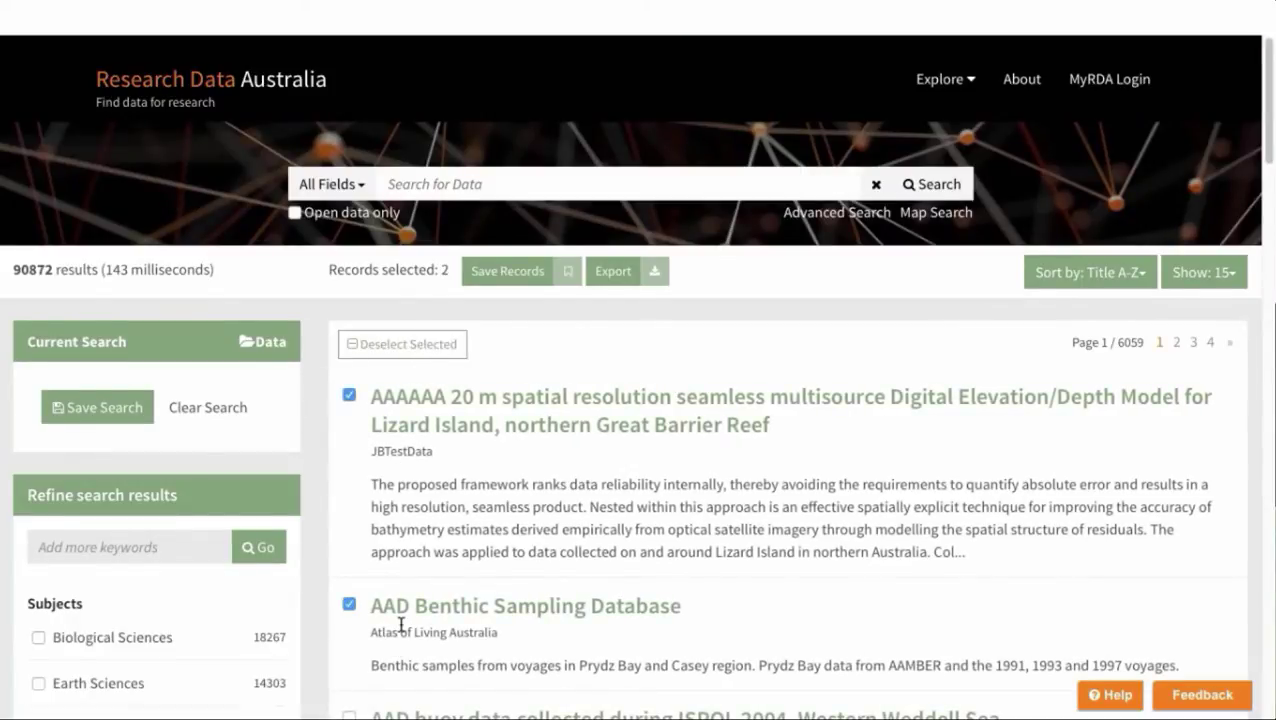
pyautogui.click(349, 712)
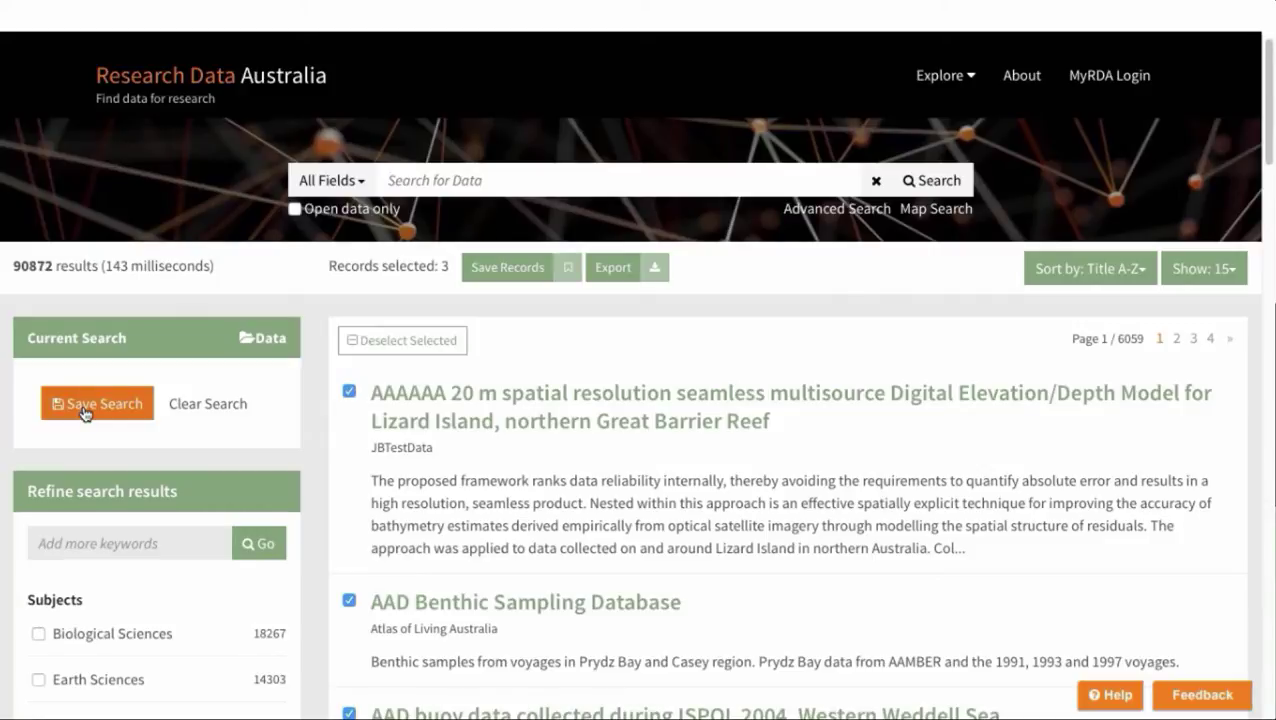
pyautogui.click(427, 605)
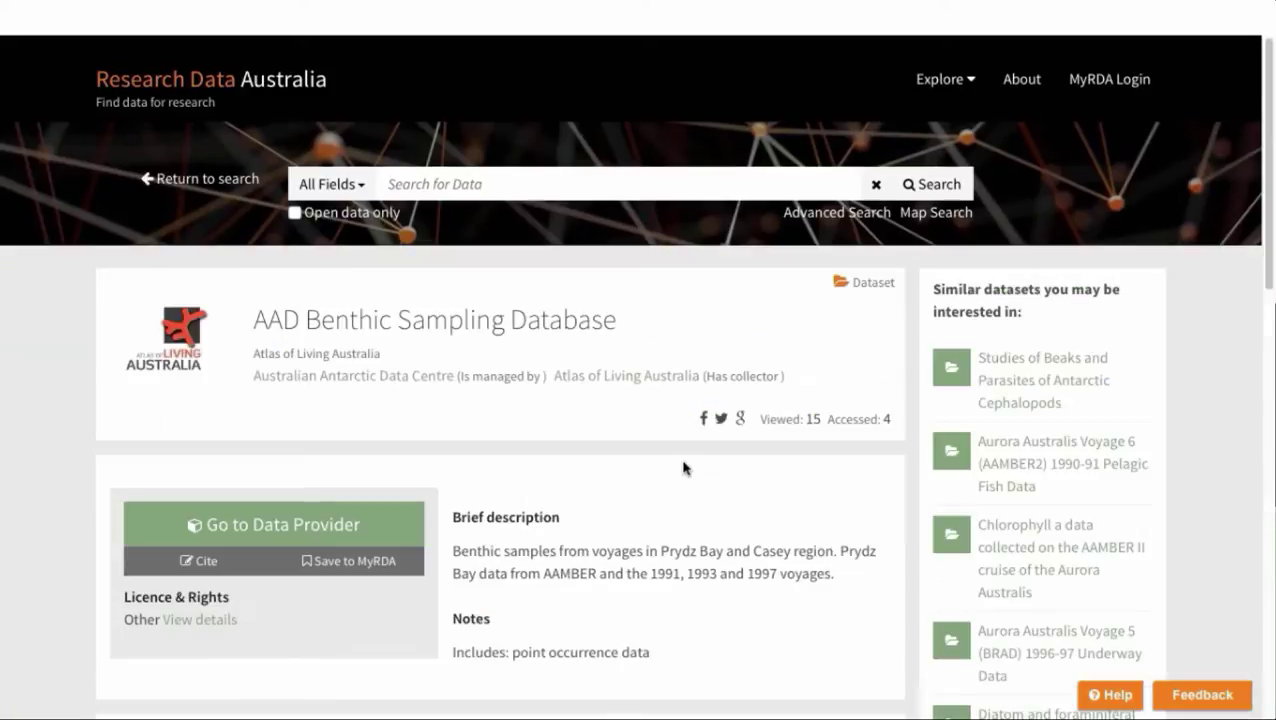
# - Go from the dataset record to the MyRDA login page
pyautogui.click(339, 562)
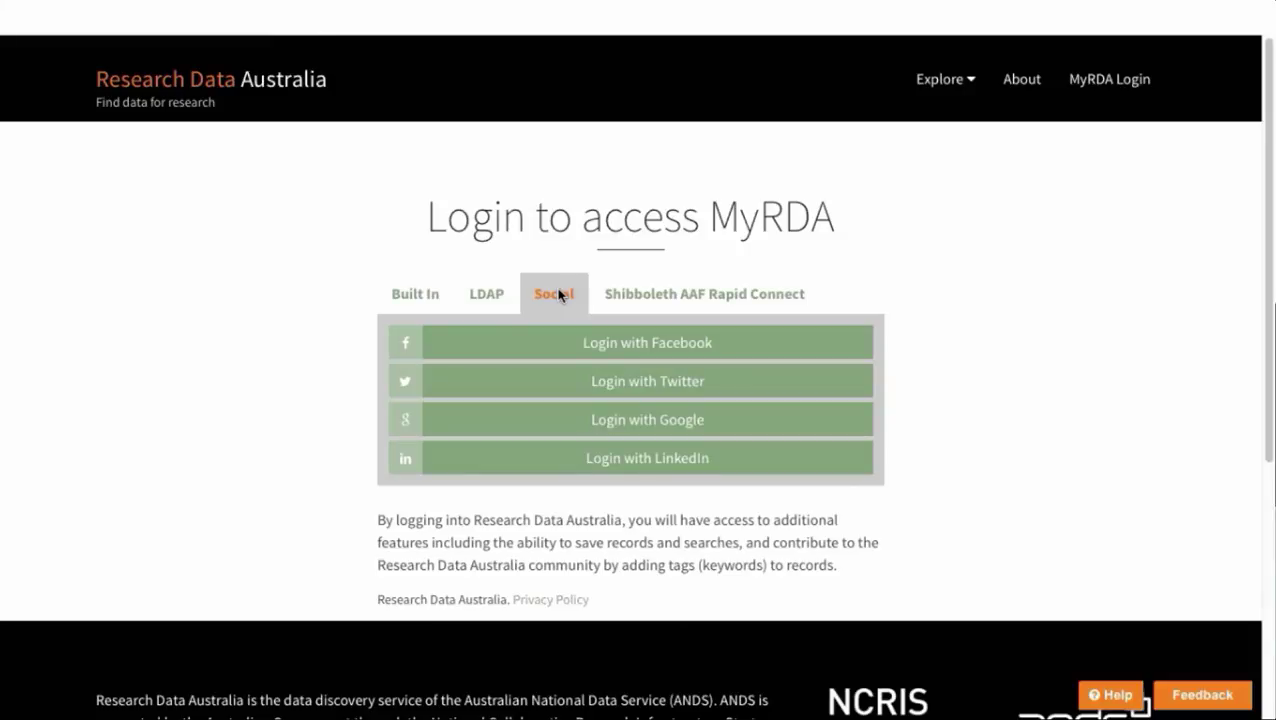
# - Sign in to MyRDA through Shibboleth AAF Rapid Connect institutional login
pyautogui.click(736, 297)
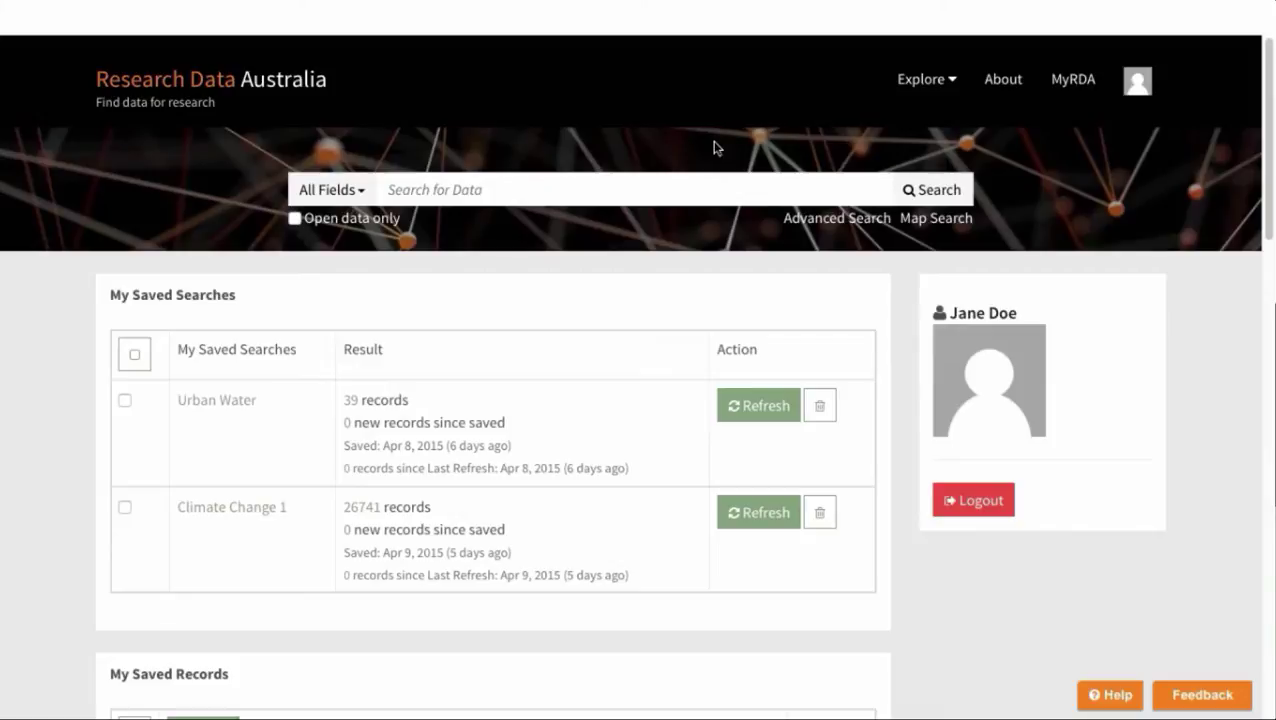
# - Search Research Data Australia for 'climate change'
pyautogui.click(666, 182)
pyautogui.write('cli')
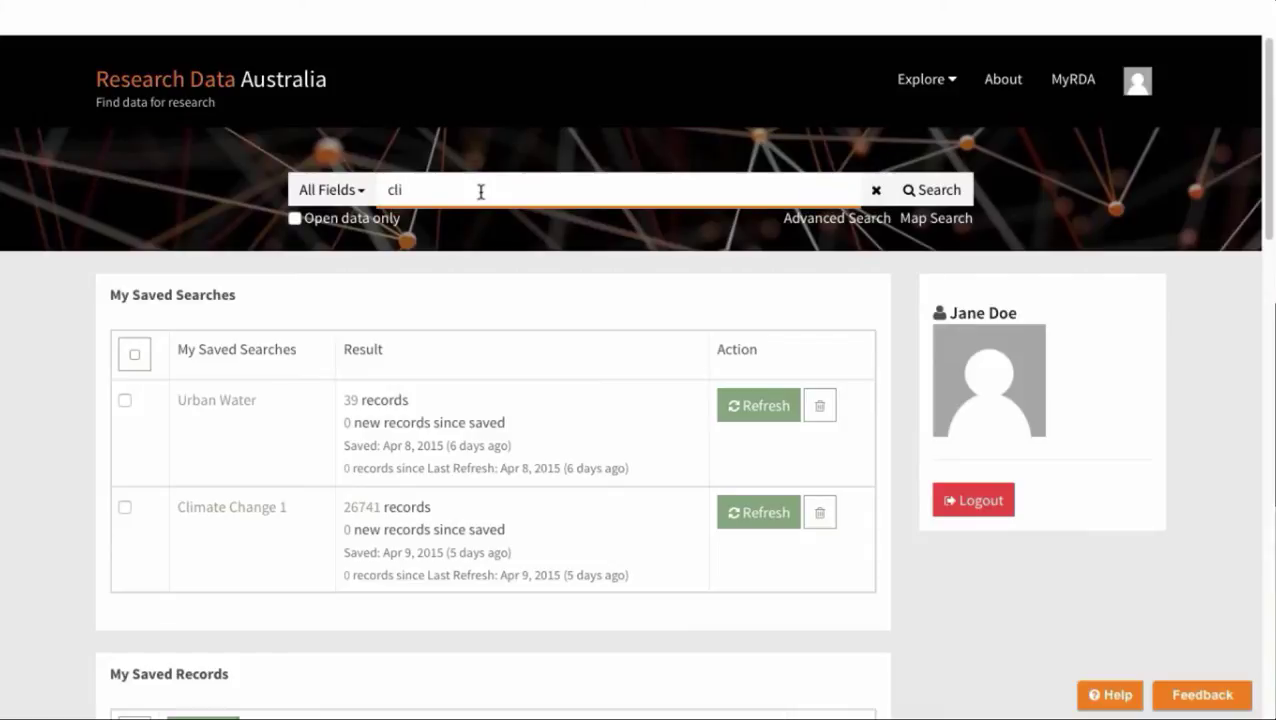
pyautogui.write('mate change')
pyautogui.press('Return')
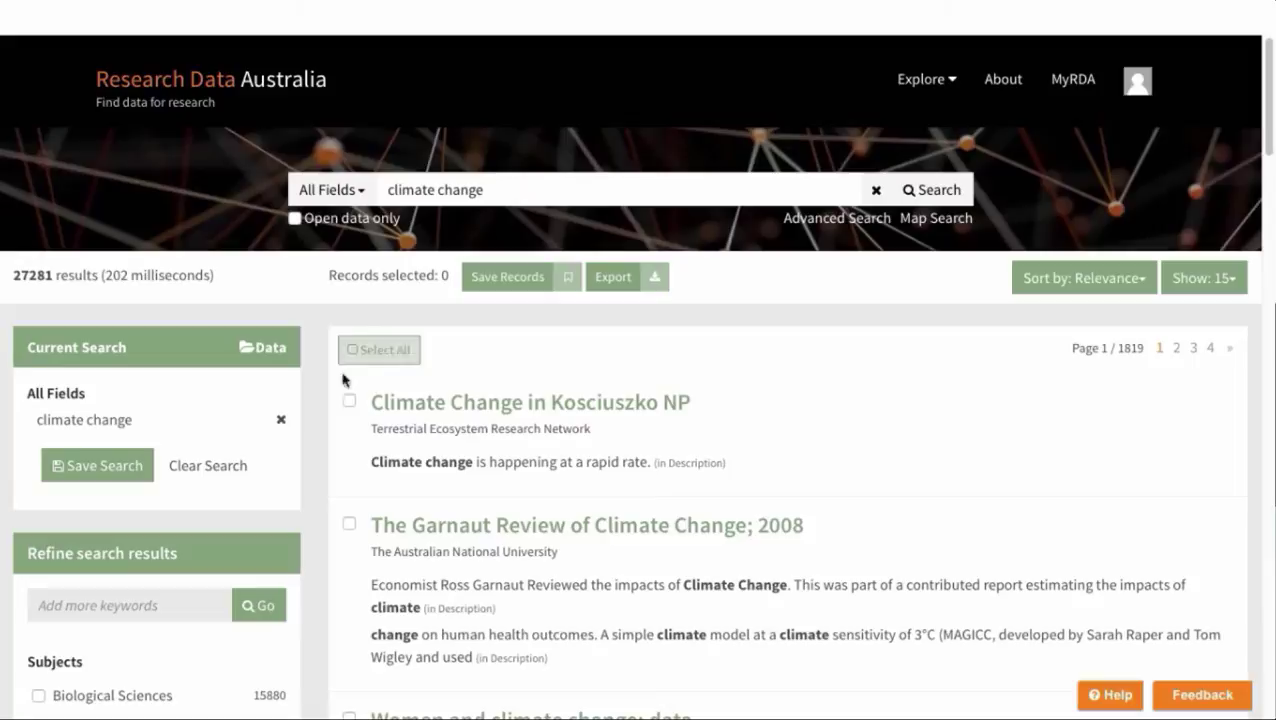
# - Filter the results to Environmental Sciences subject and Open Licence, leaving 10 results
pyautogui.scroll(-2, 214, 522)
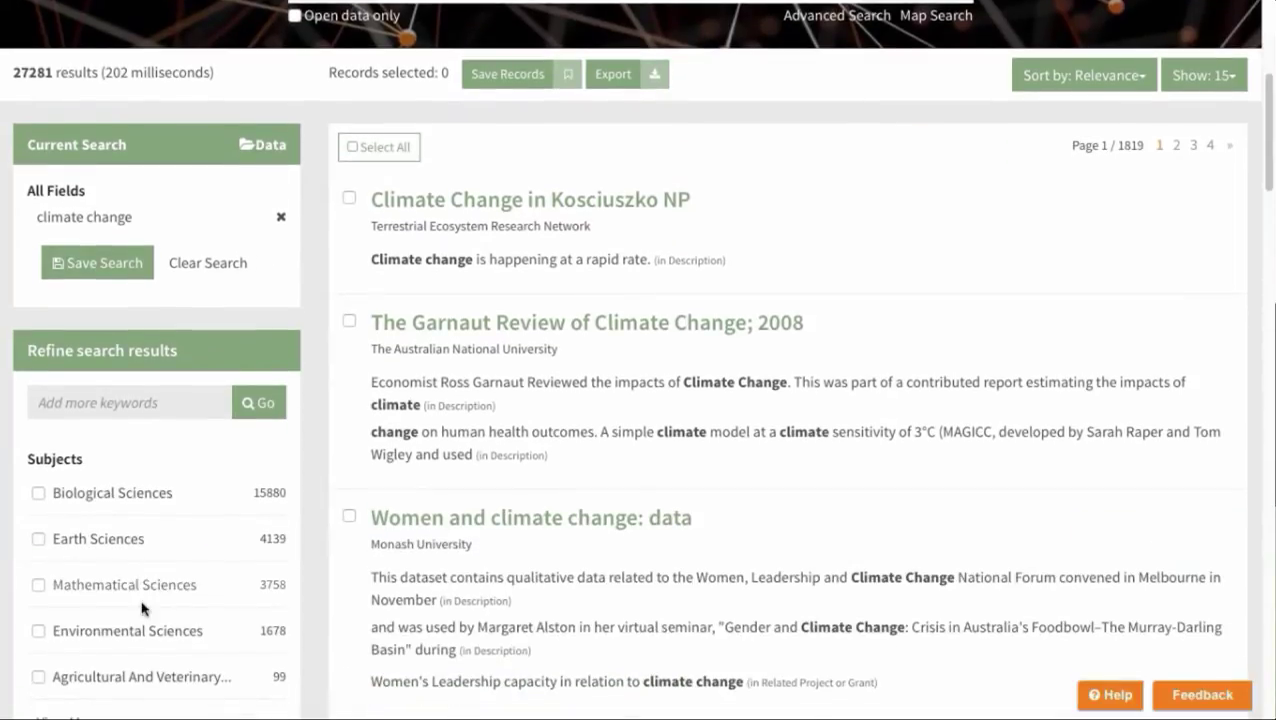
pyautogui.click(39, 631)
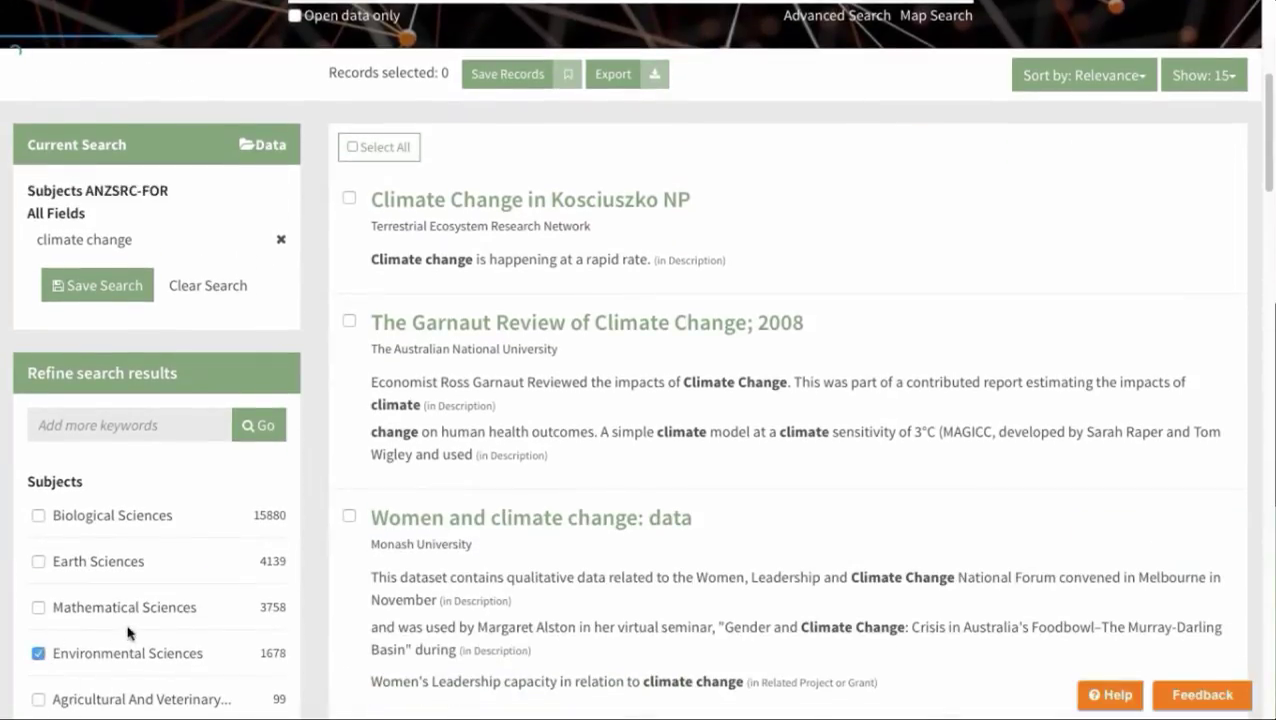
pyautogui.scroll(-4, 140, 628)
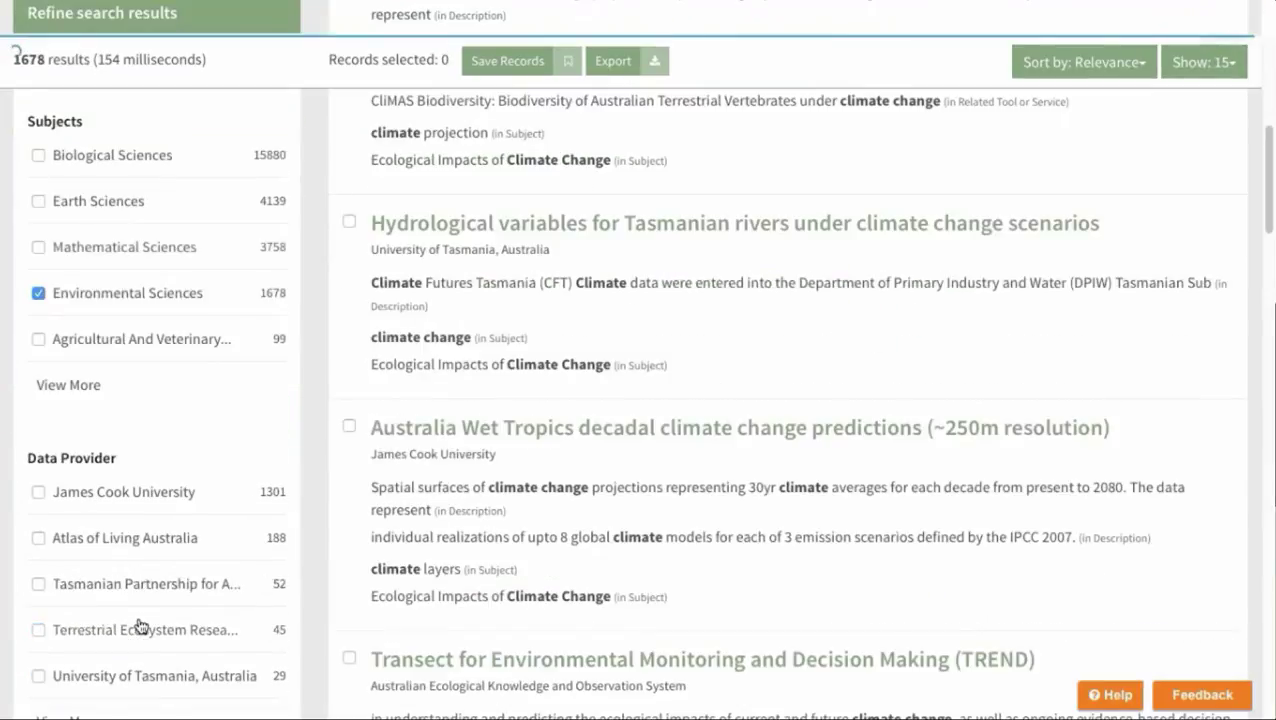
pyautogui.scroll(-5, 140, 626)
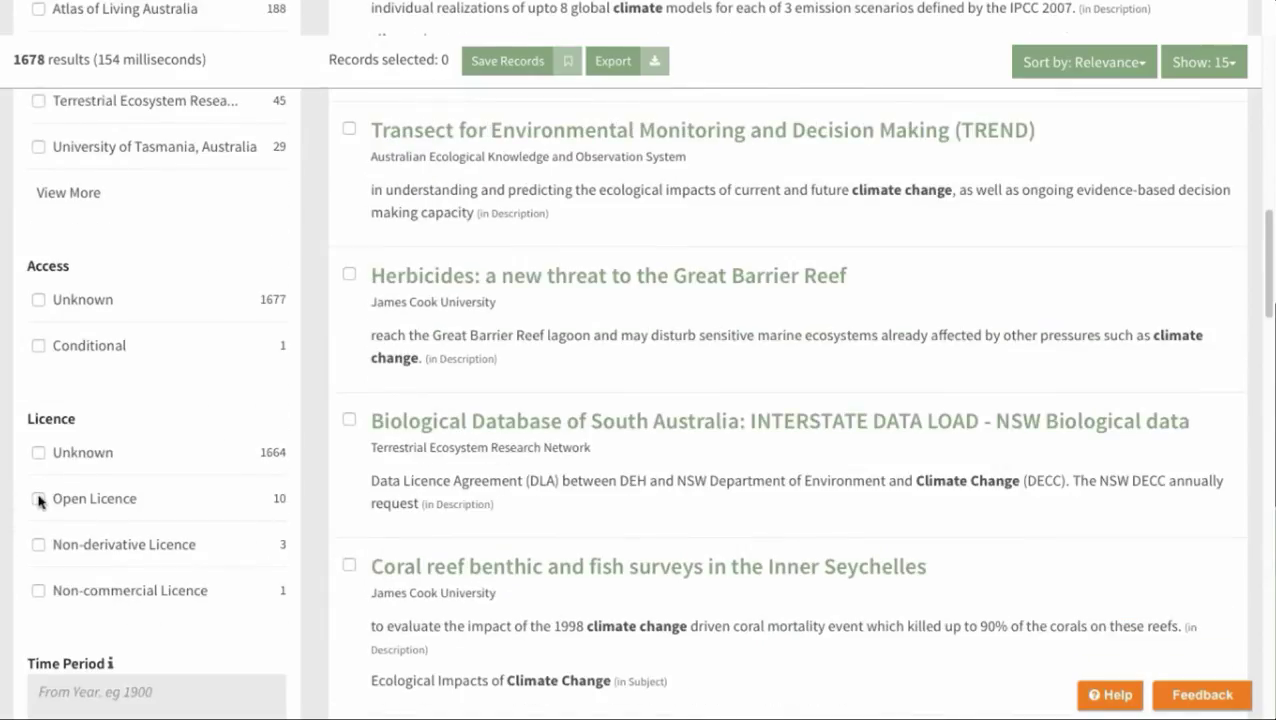
pyautogui.click(38, 496)
pyautogui.scroll(10, 228, 307)
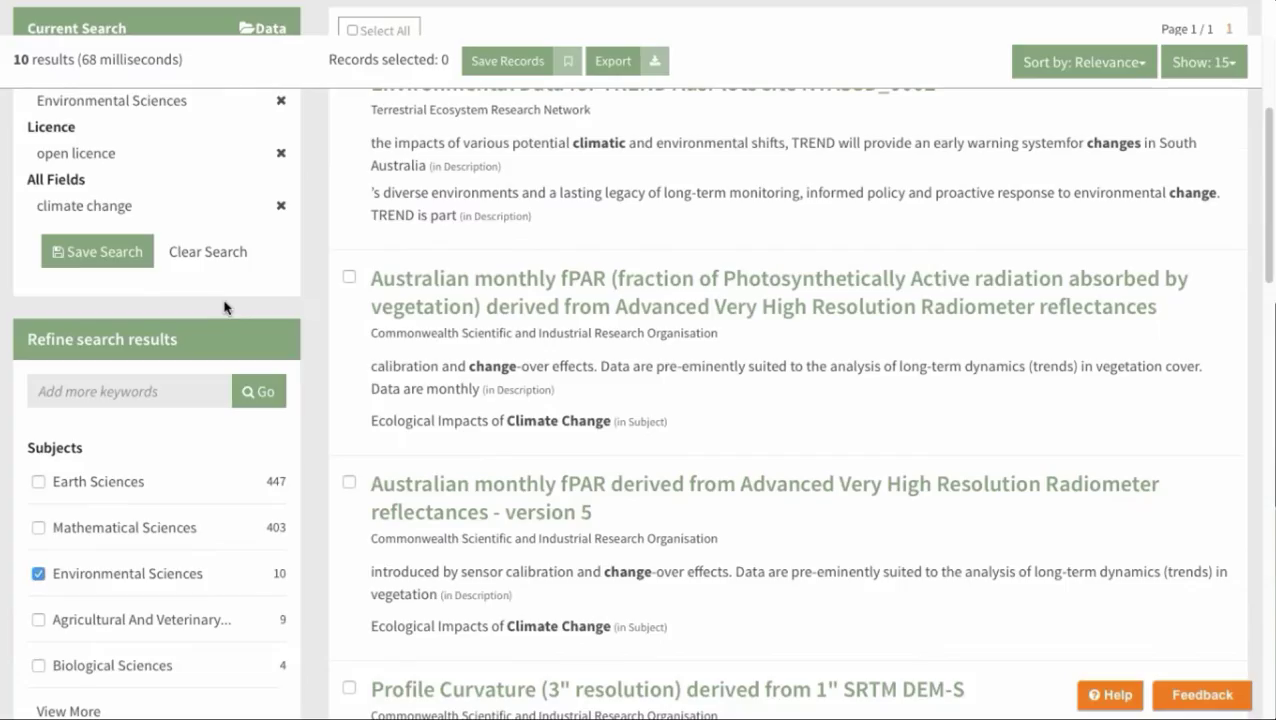
pyautogui.scroll(3, 224, 308)
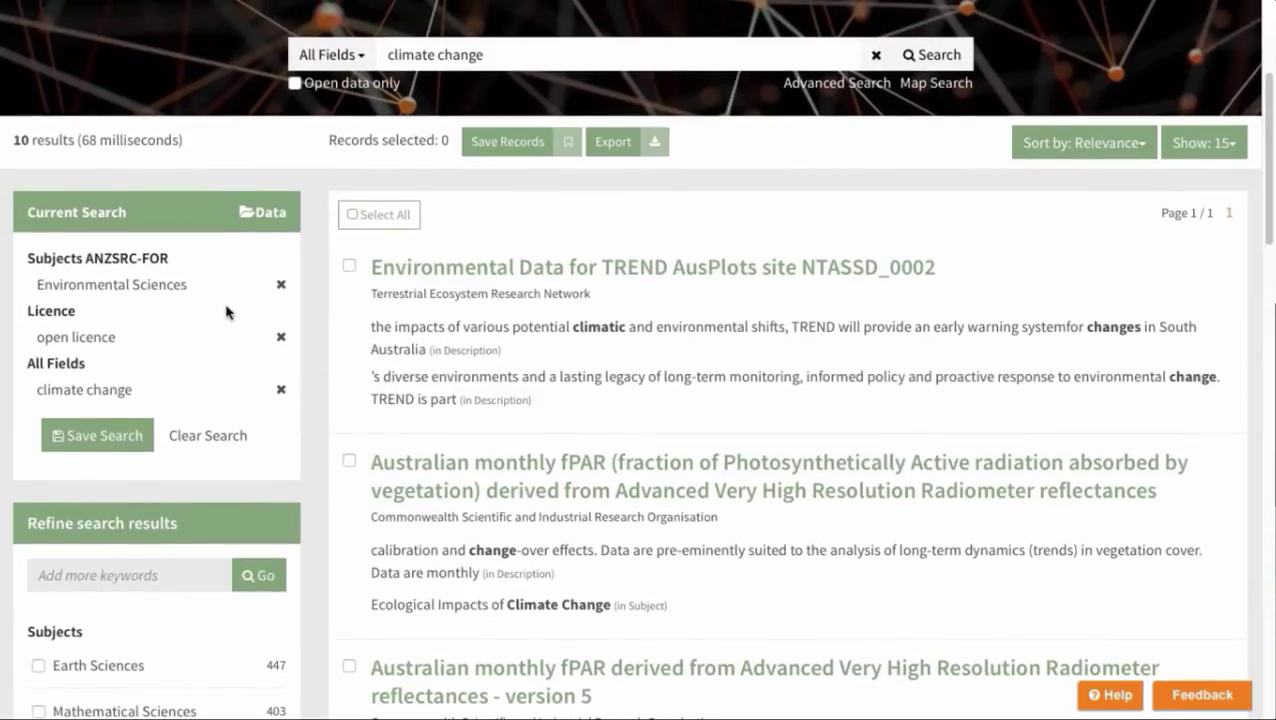
# - Save the filtered search to MyRDA titled 'Climate Change 2' and dismiss the confirmation
pyautogui.click(97, 436)
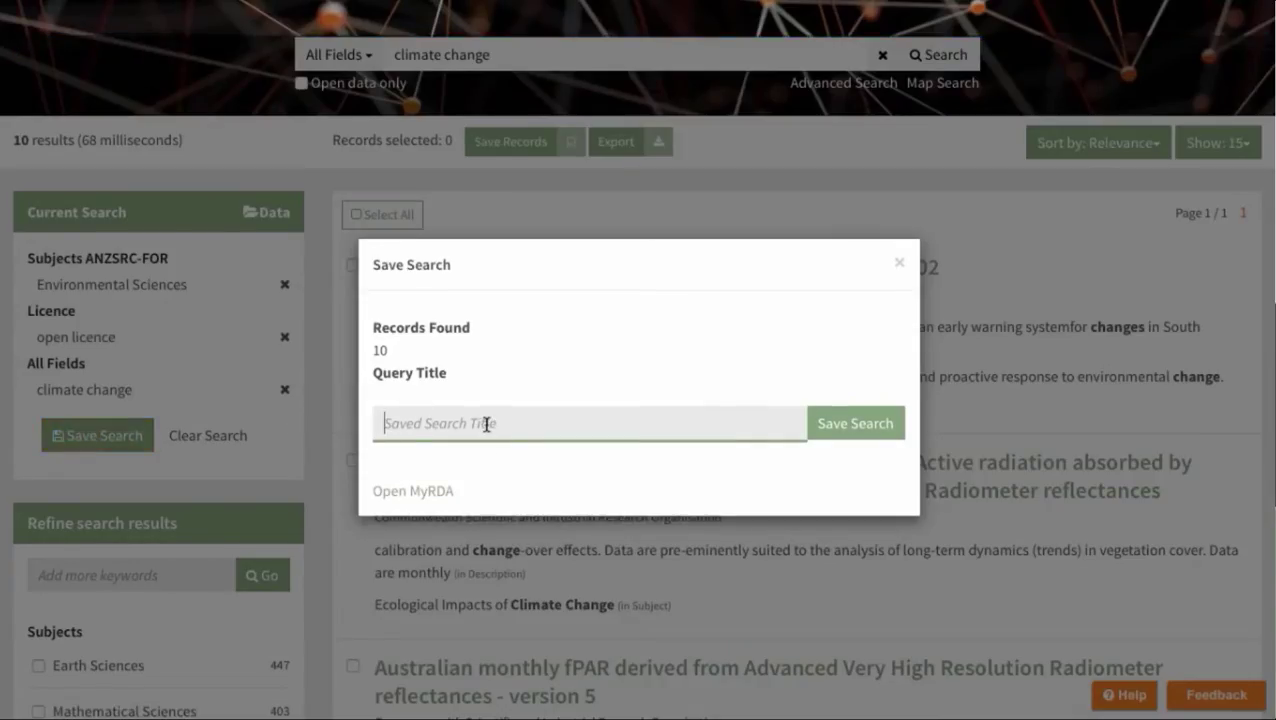
pyautogui.write('Cli')
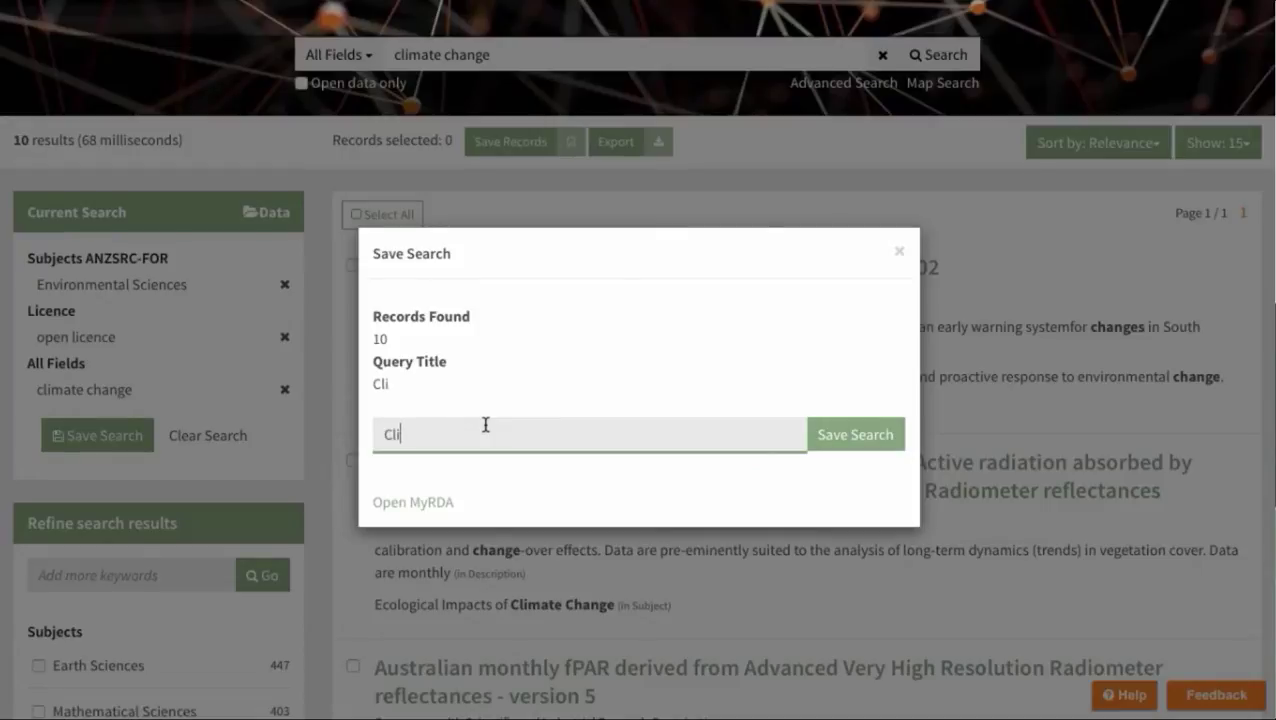
pyautogui.write('mate Change 2')
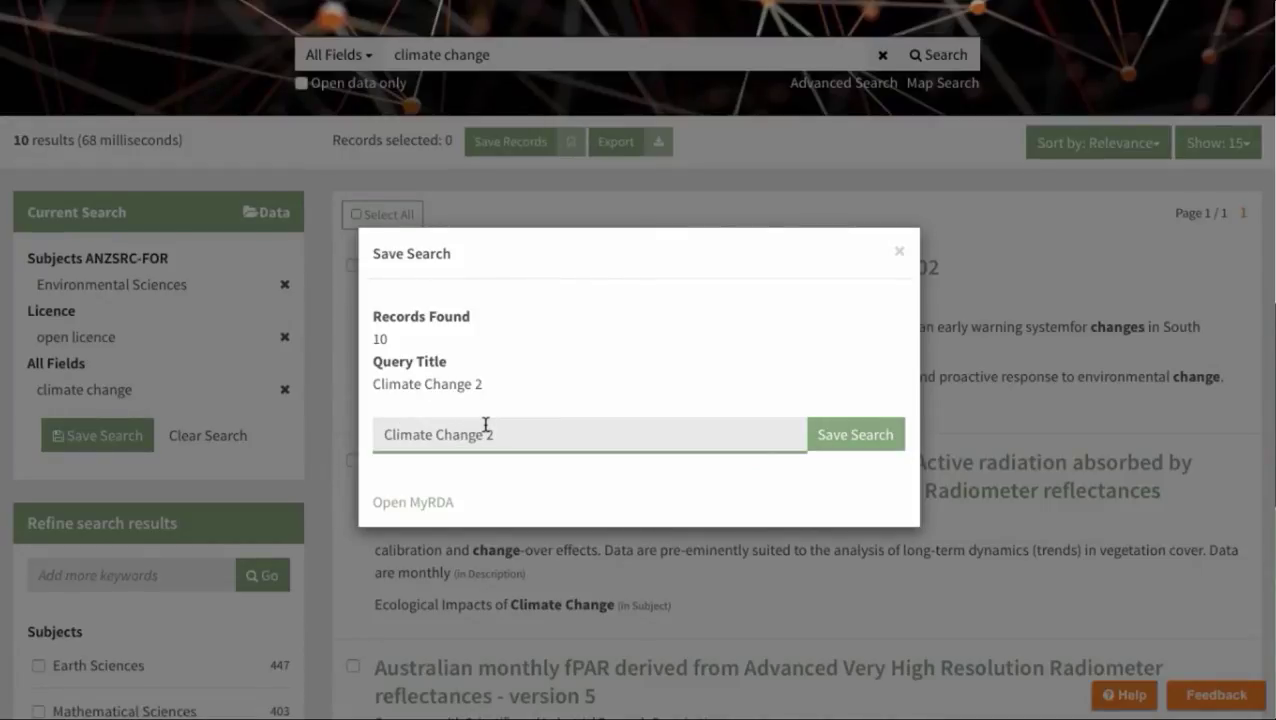
pyautogui.click(875, 438)
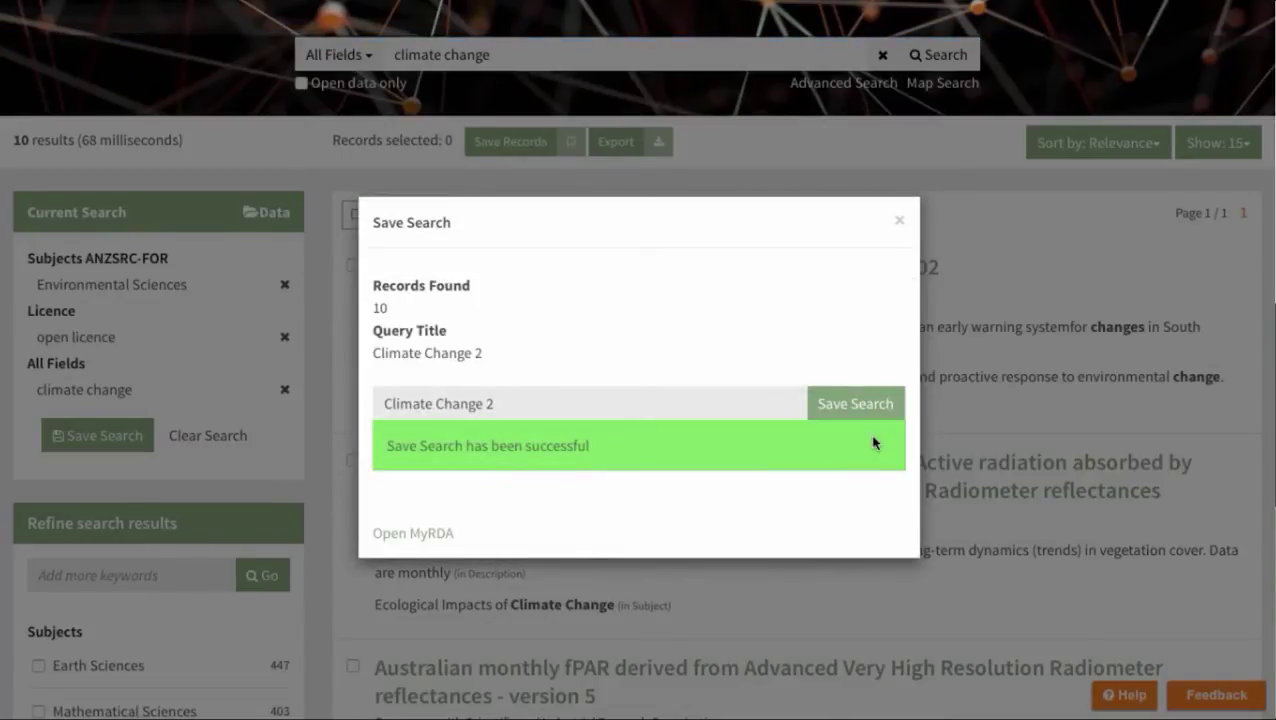
pyautogui.click(900, 222)
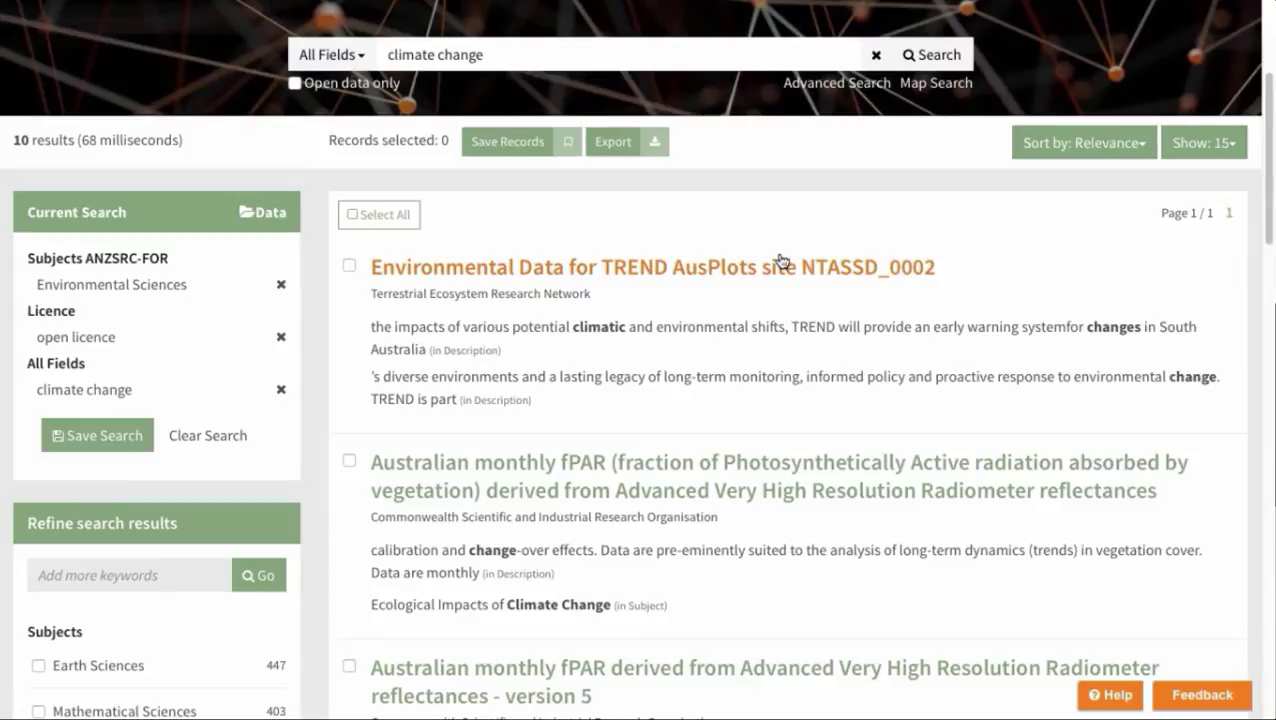
# - Tick the first three filtered results, starting with TREND AusPlots NTASSD_0002
pyautogui.click(350, 265)
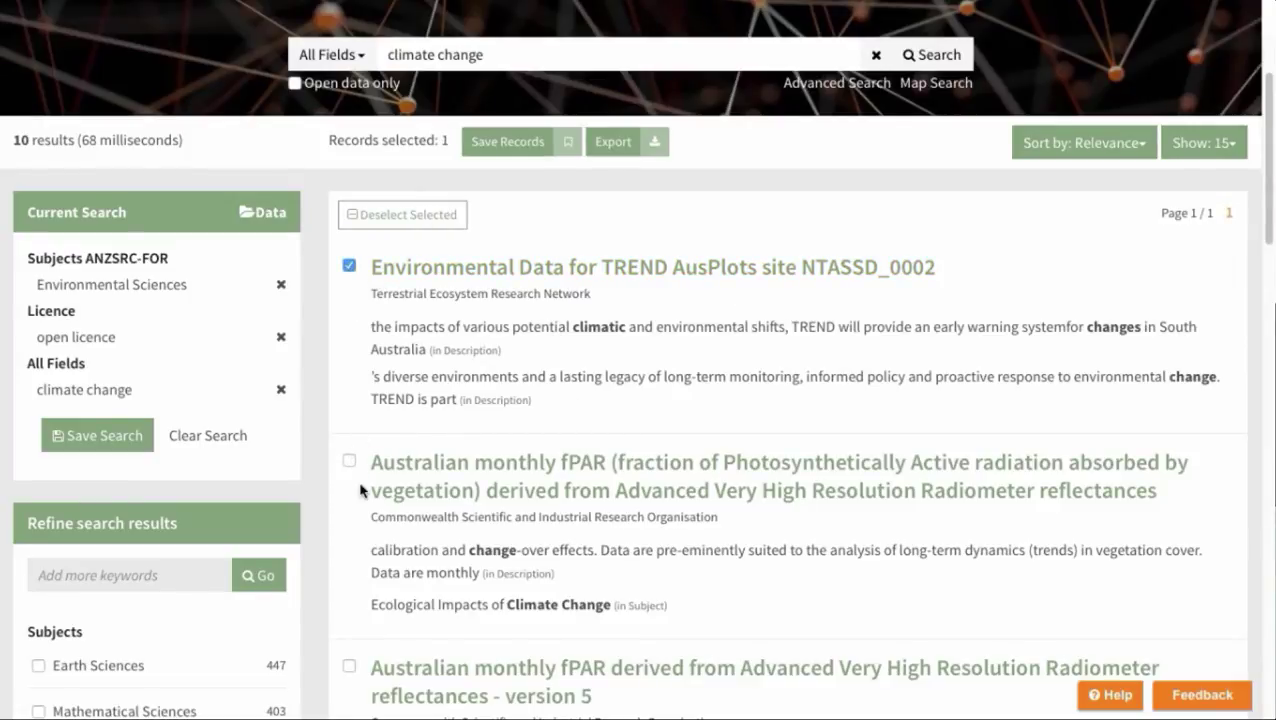
pyautogui.click(349, 461)
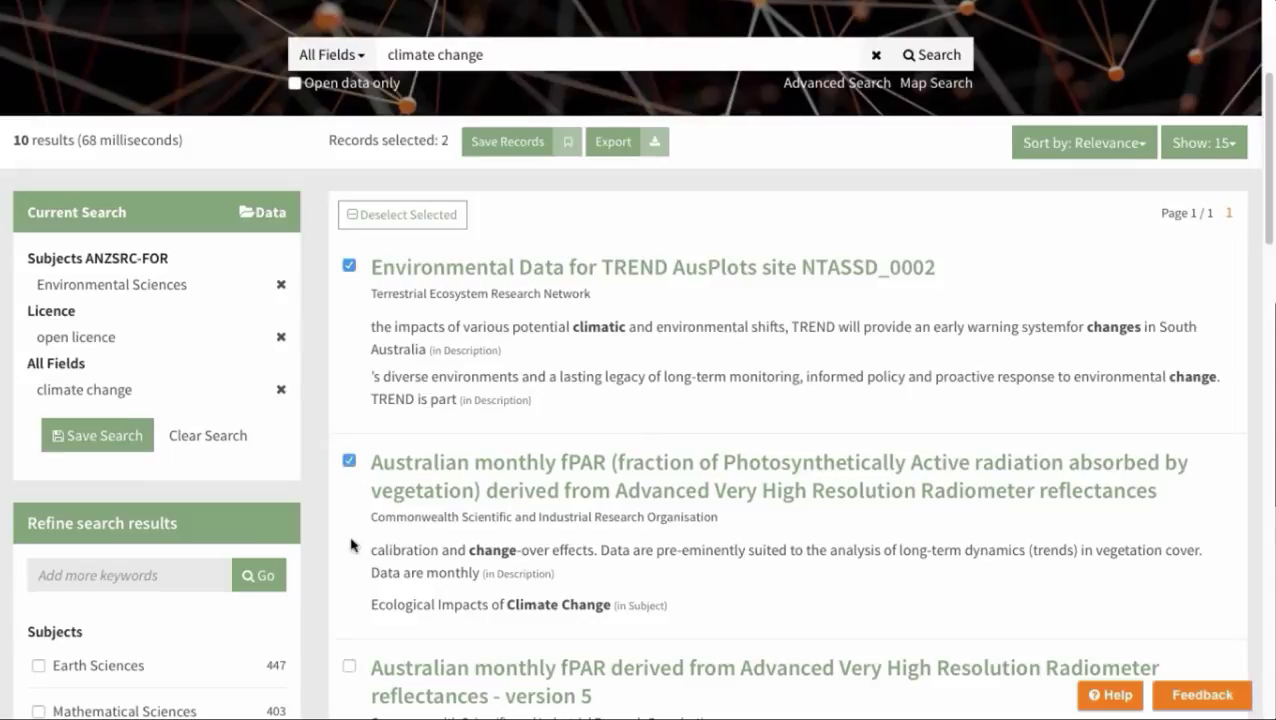
pyautogui.click(349, 666)
pyautogui.scroll(-1, 617, 482)
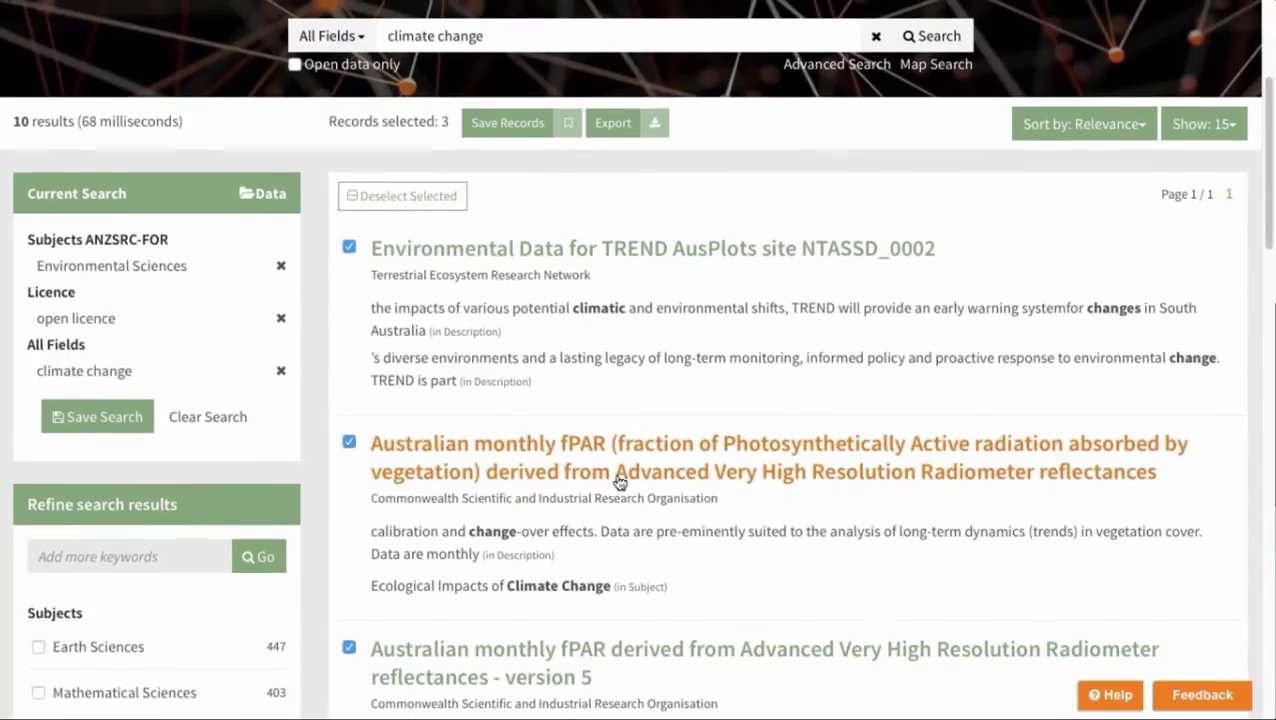
pyautogui.scroll(1, 617, 482)
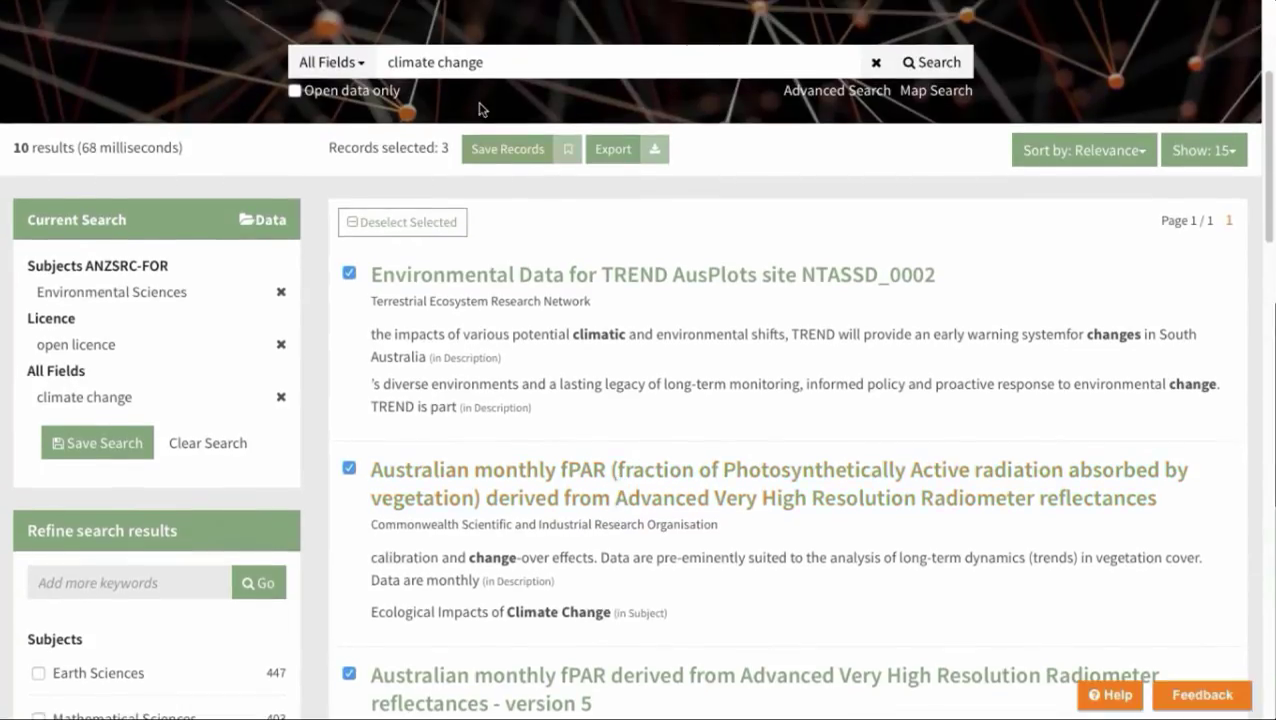
# - Save the three selected records into the 'Climate change in NSW' MyRDA folder
pyautogui.click(500, 158)
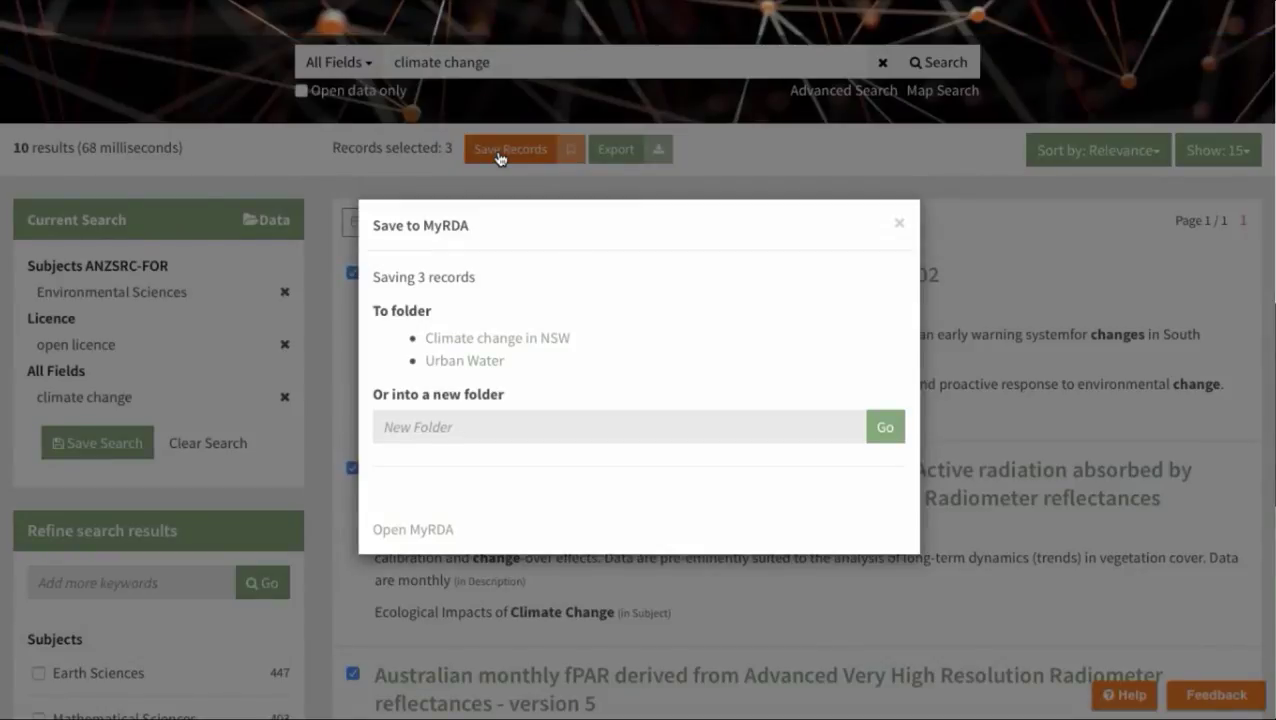
pyautogui.click(483, 341)
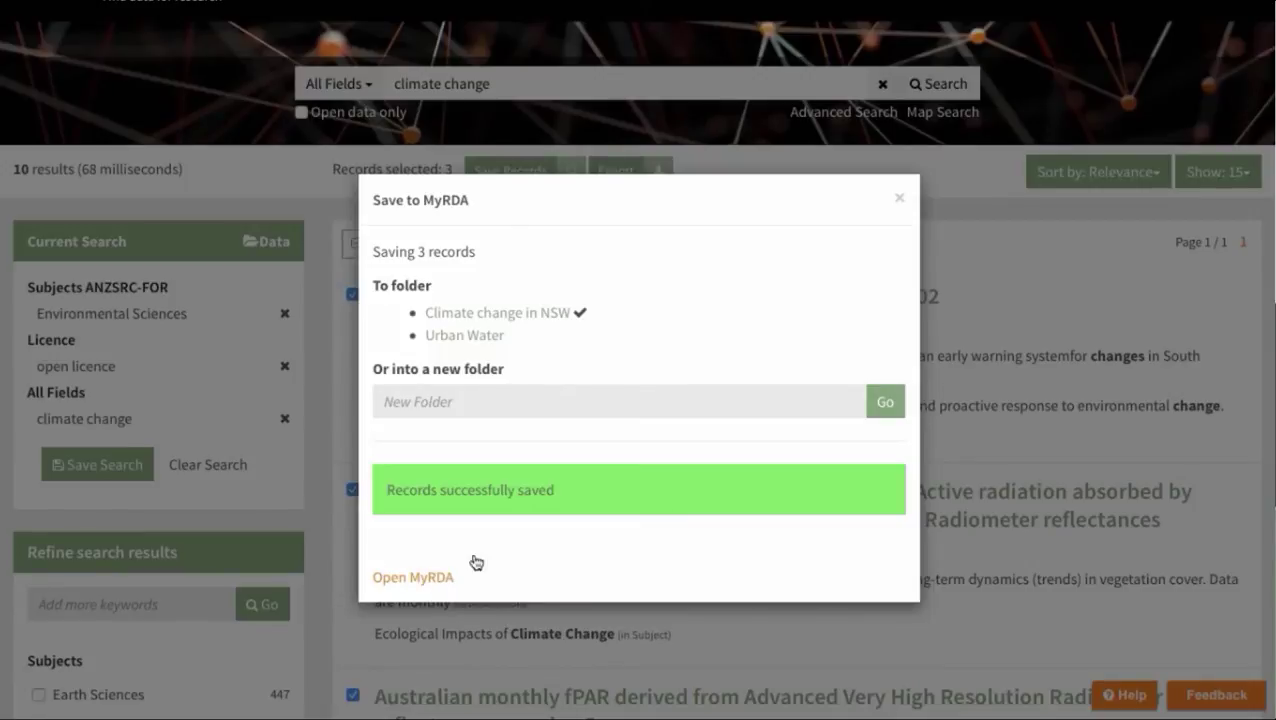
pyautogui.click(901, 203)
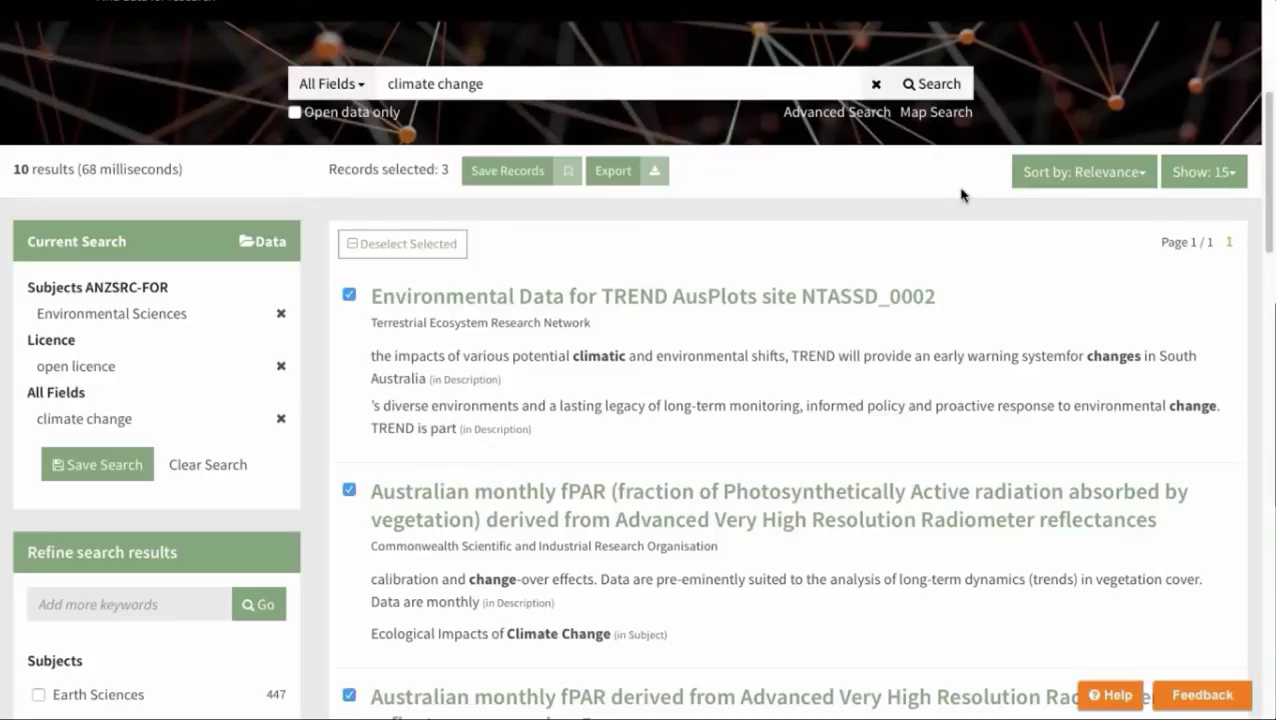
pyautogui.scroll(2, 962, 198)
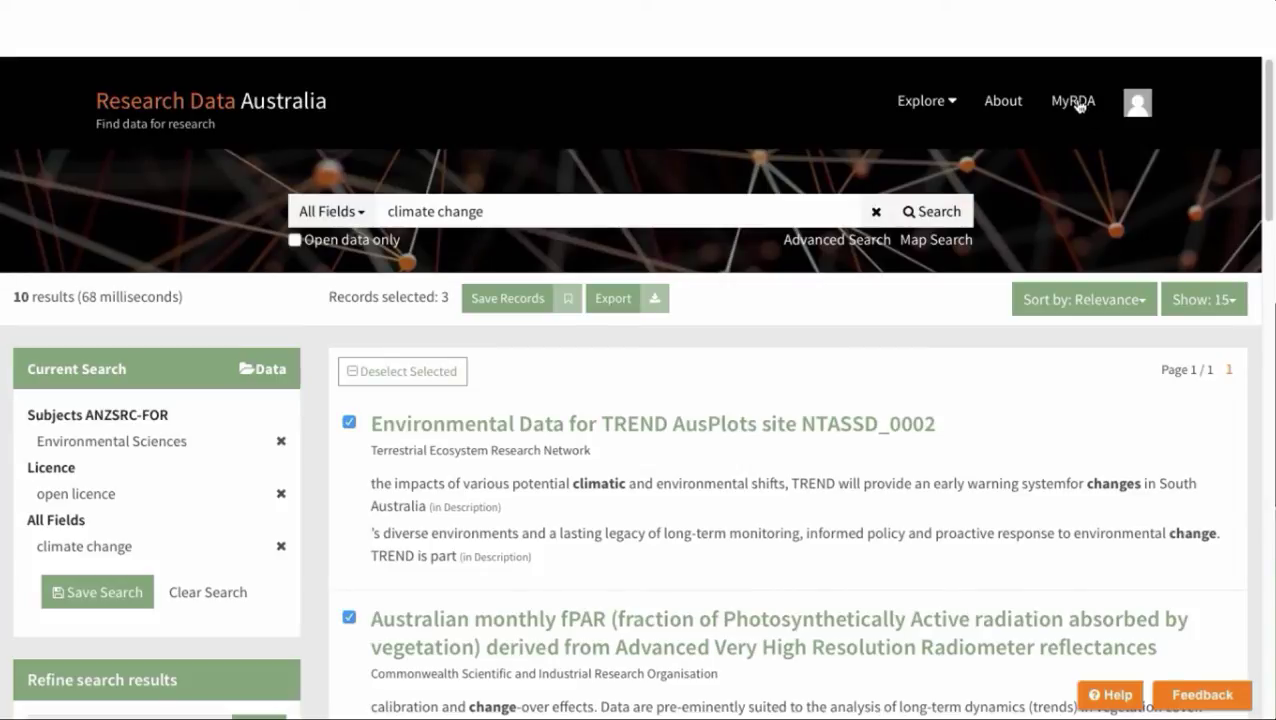
# - Refresh the Urban Water saved search on MyRDA, revealing 1 new record since saved
pyautogui.click(1074, 101)
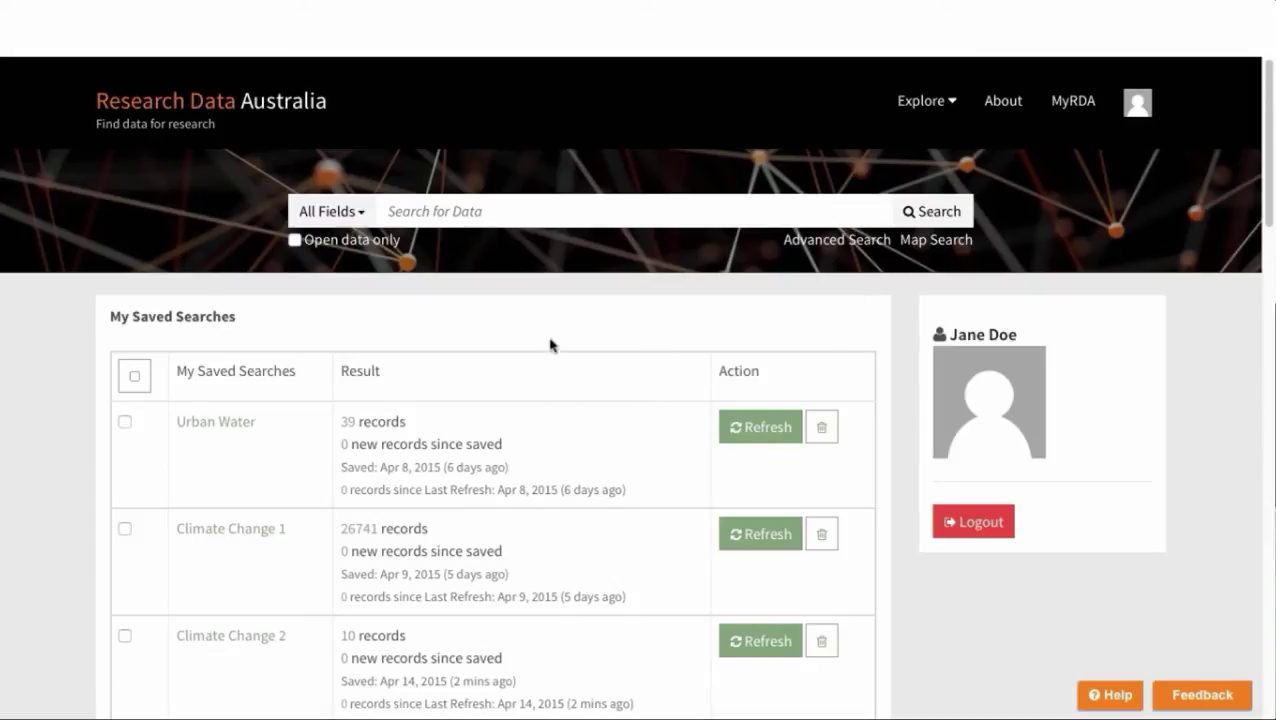
pyautogui.scroll(-1, 553, 333)
pyautogui.scroll(-1, 553, 331)
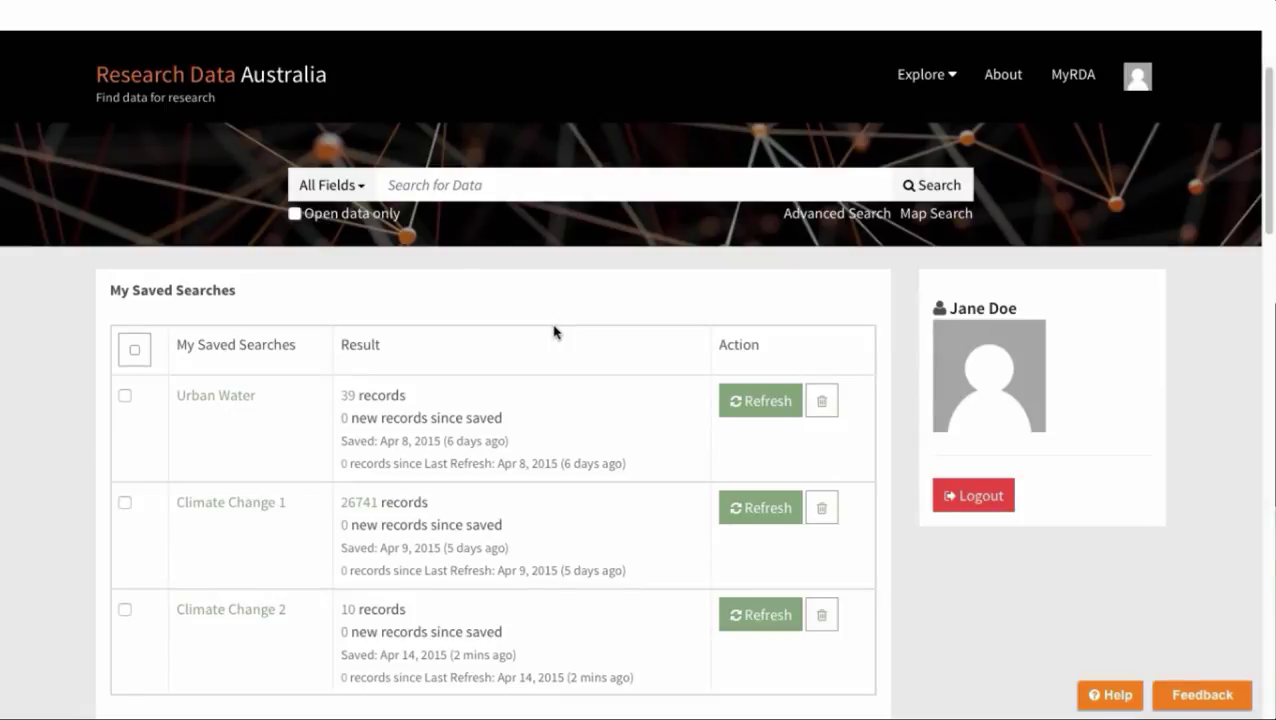
pyautogui.click(750, 404)
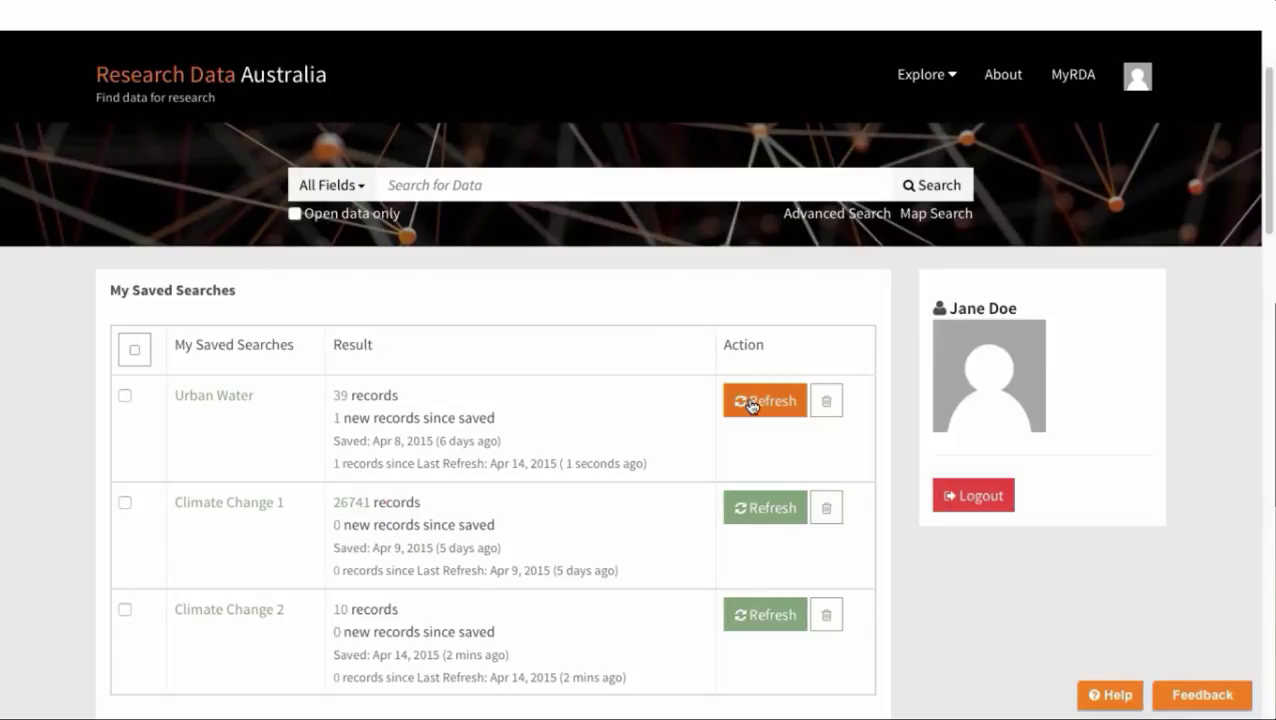
pyautogui.scroll(-1, 750, 400)
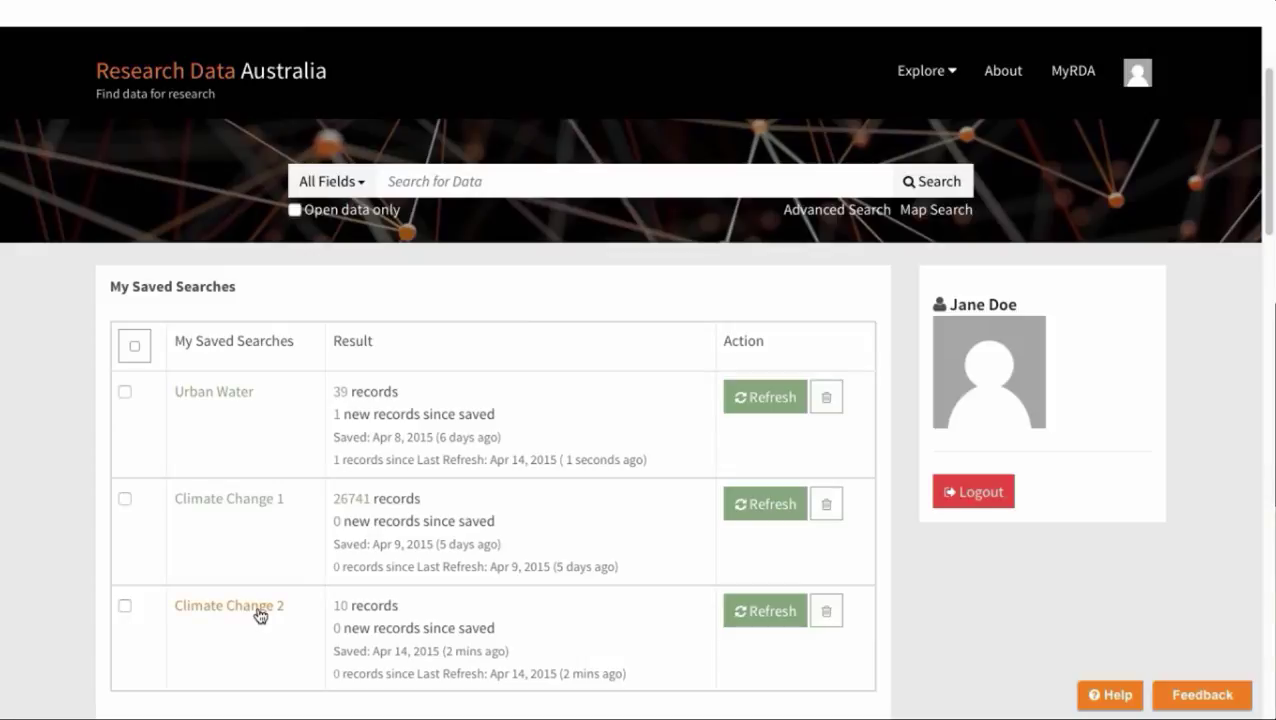
pyautogui.click(258, 614)
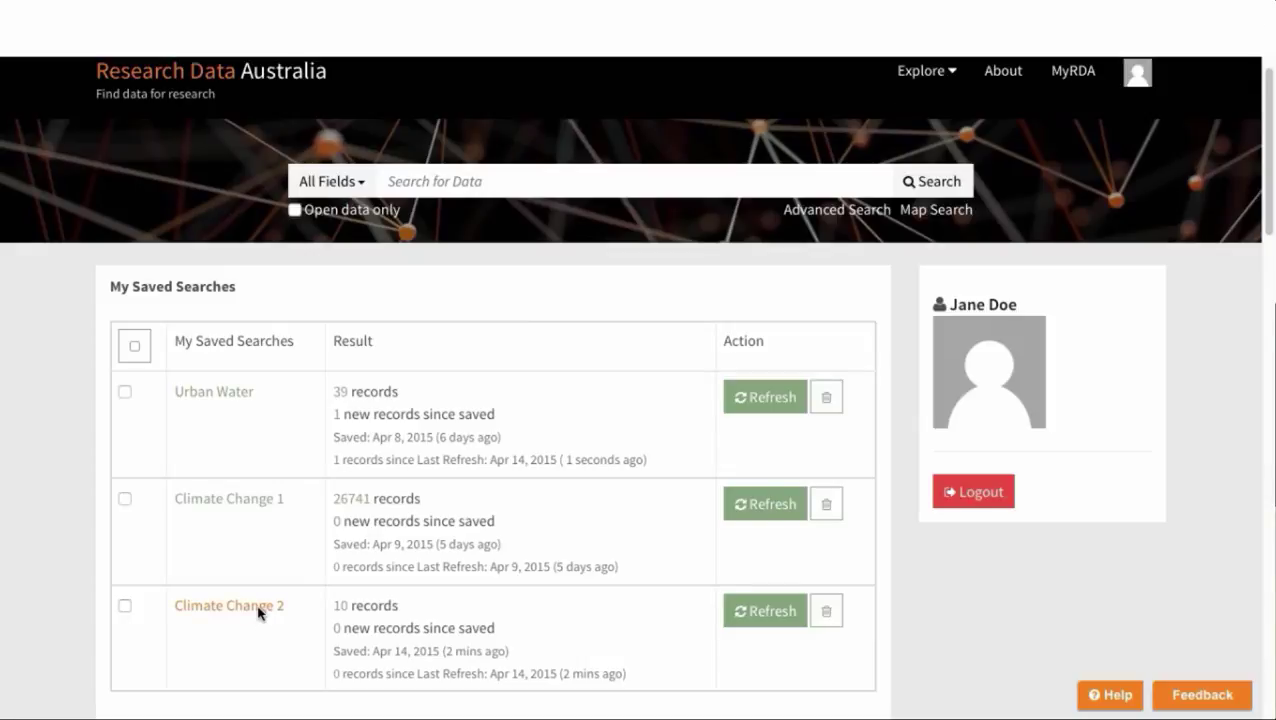
pyautogui.scroll(-5, 576, 458)
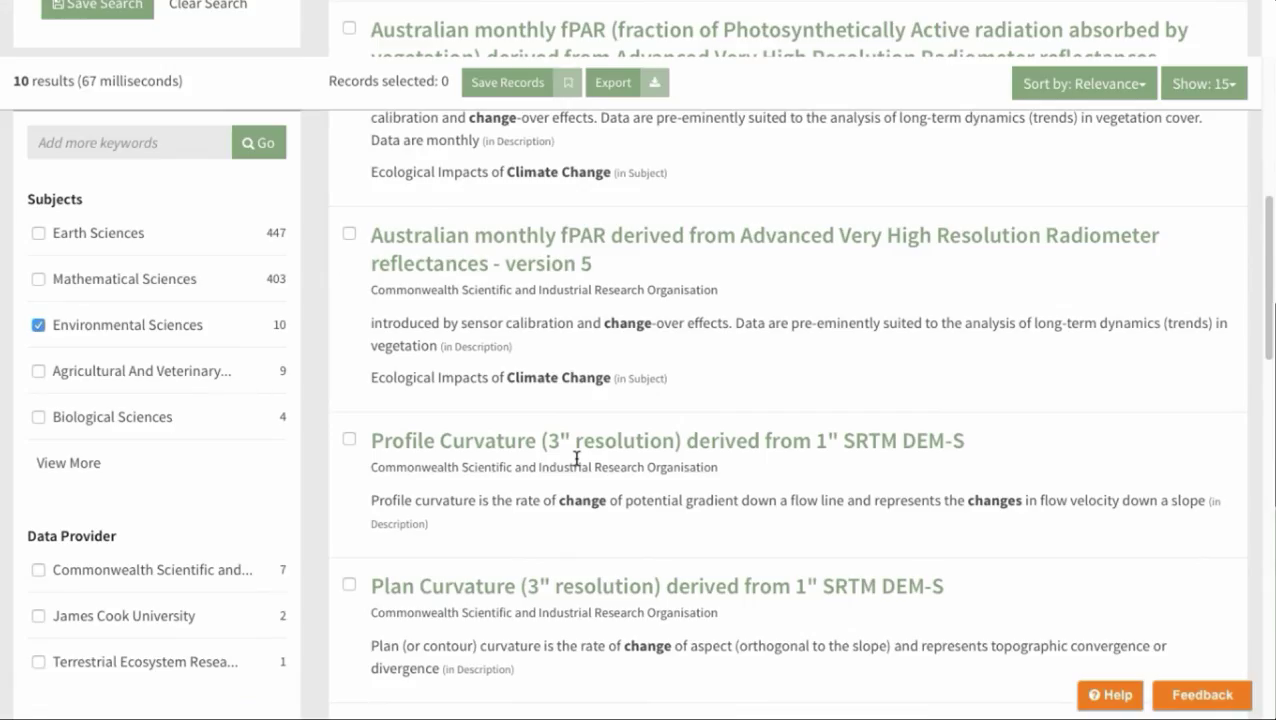
pyautogui.scroll(5, 576, 458)
pyautogui.click(1068, 100)
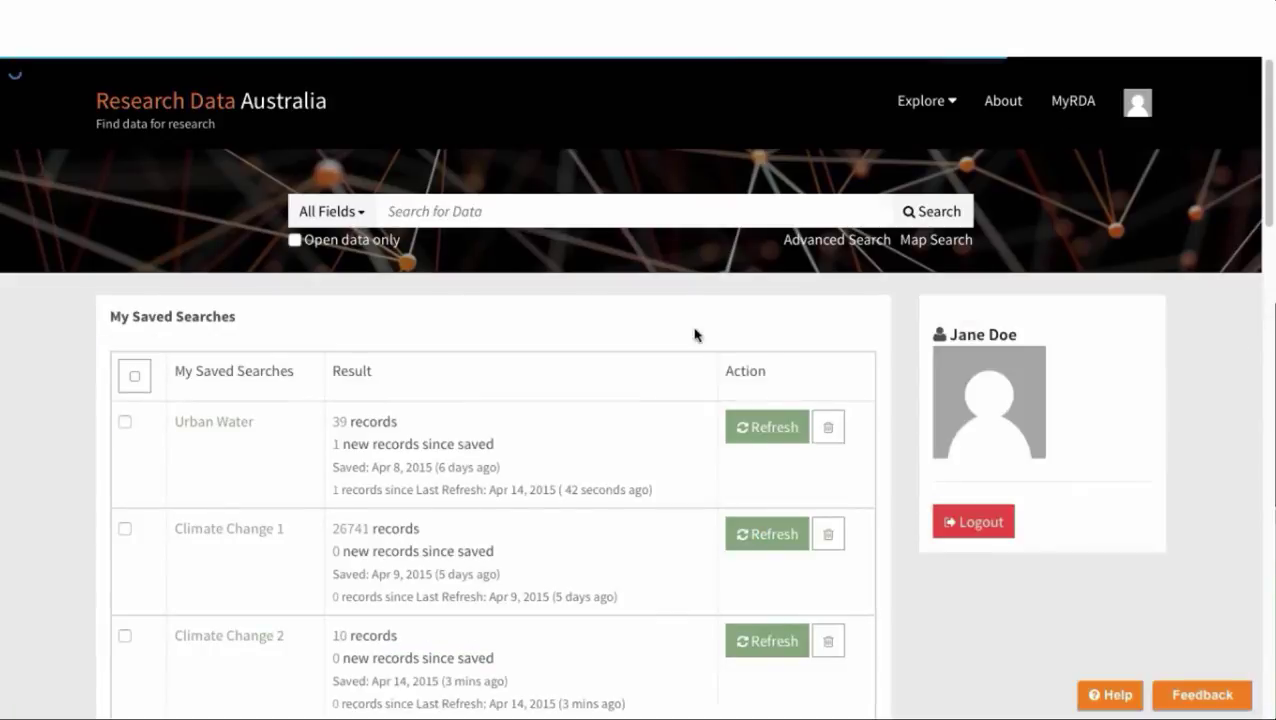
pyautogui.scroll(-3, 405, 525)
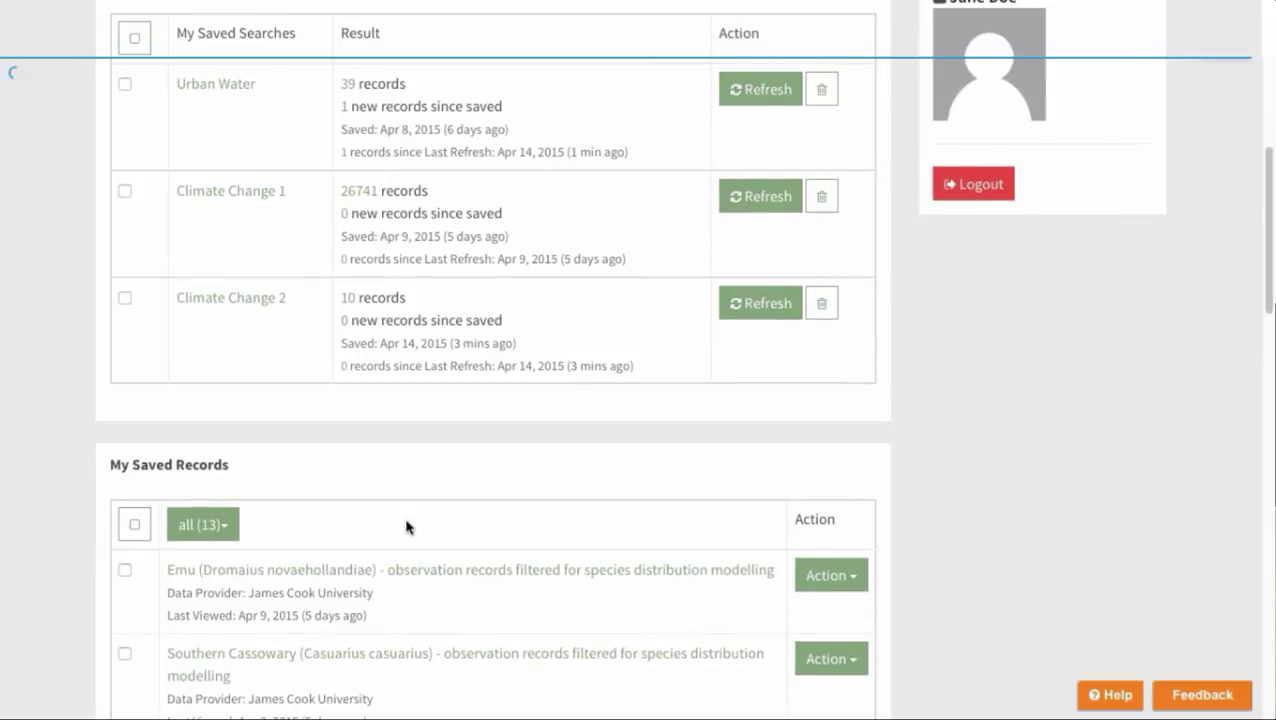
# - Move the Australian Urban Water Collection record into the 'Climate change in NSW' folder
pyautogui.scroll(-3, 406, 527)
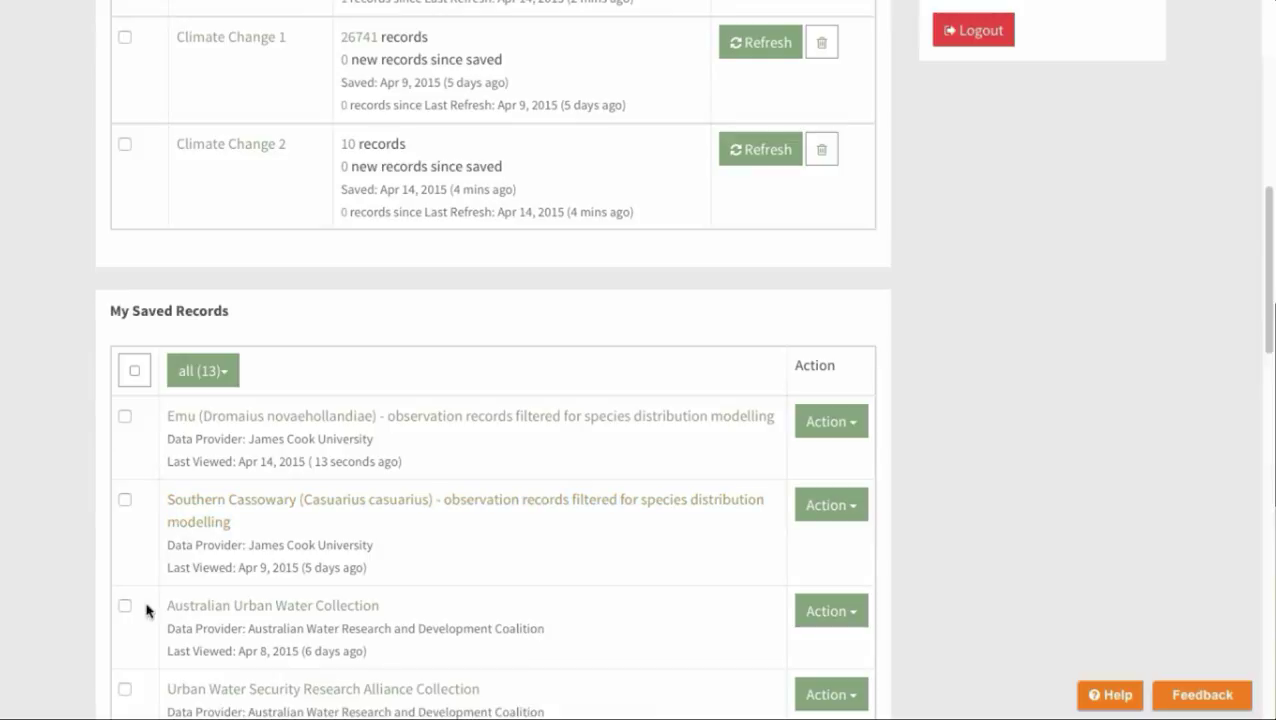
pyautogui.click(124, 609)
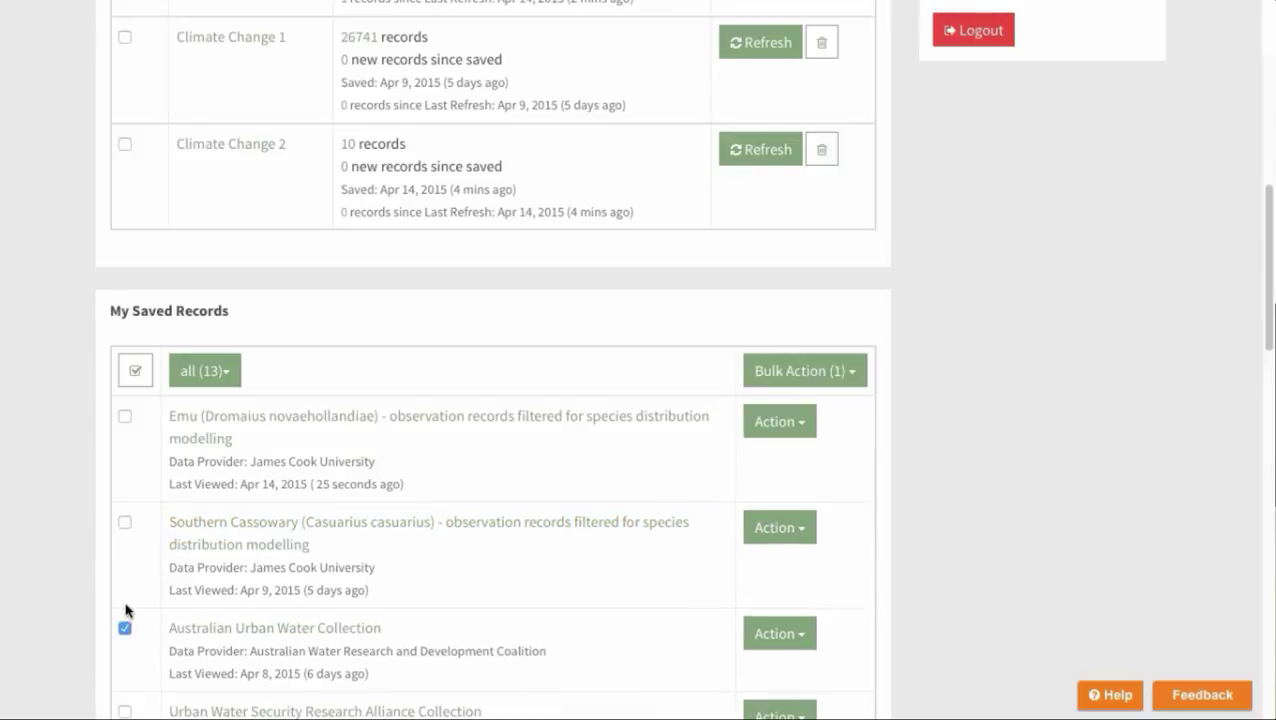
pyautogui.click(800, 634)
pyautogui.click(794, 677)
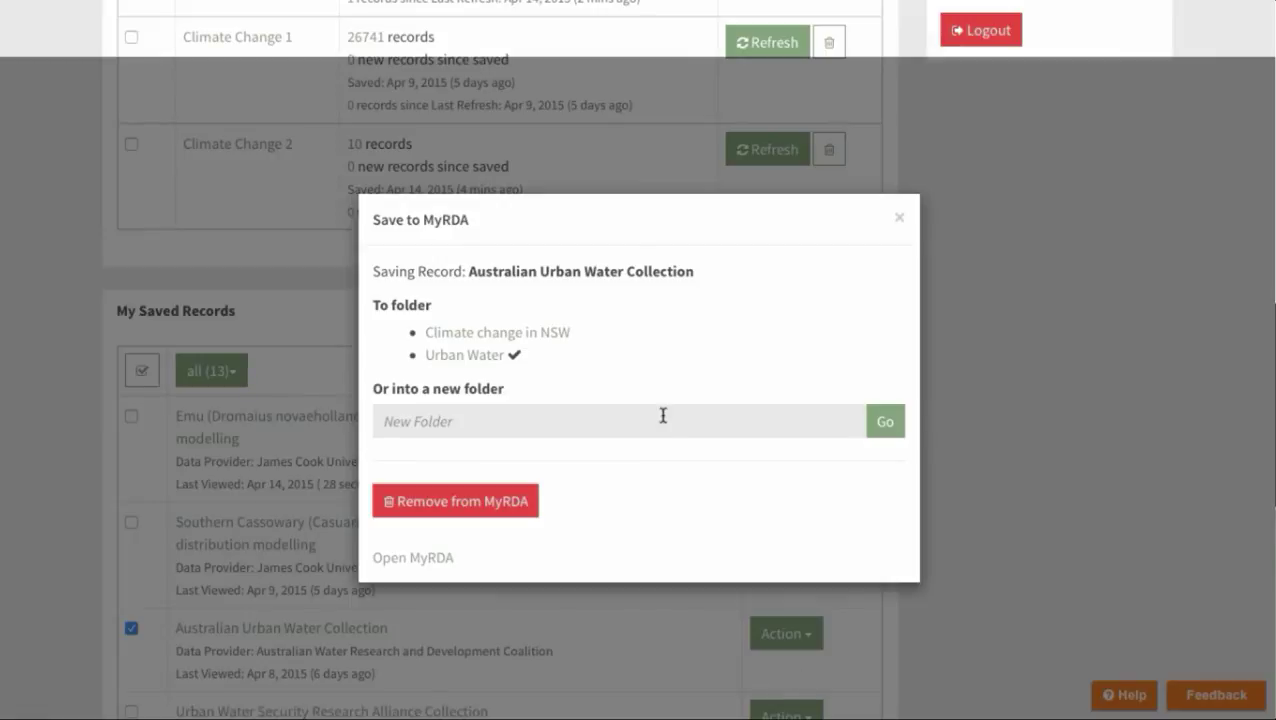
pyautogui.click(511, 339)
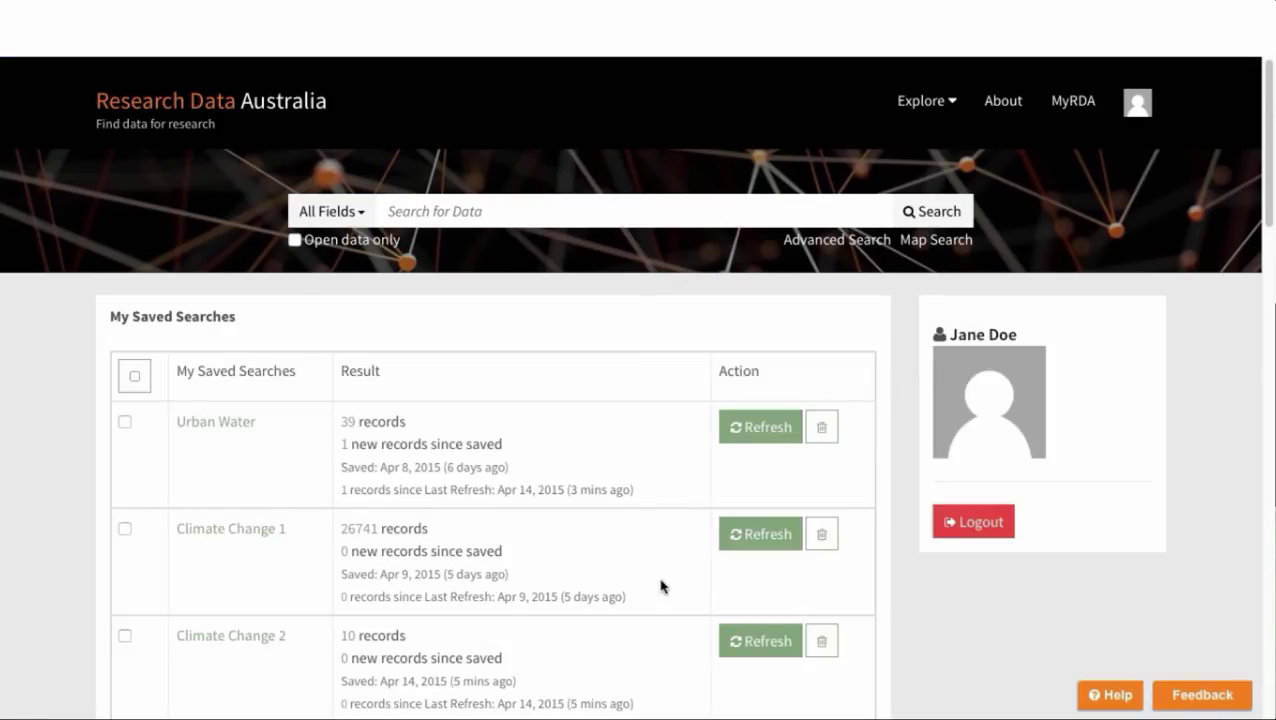
# - Bring up EndNote export choices for Australian Urban Water Collection, then close them
pyautogui.scroll(-10, 680, 528)
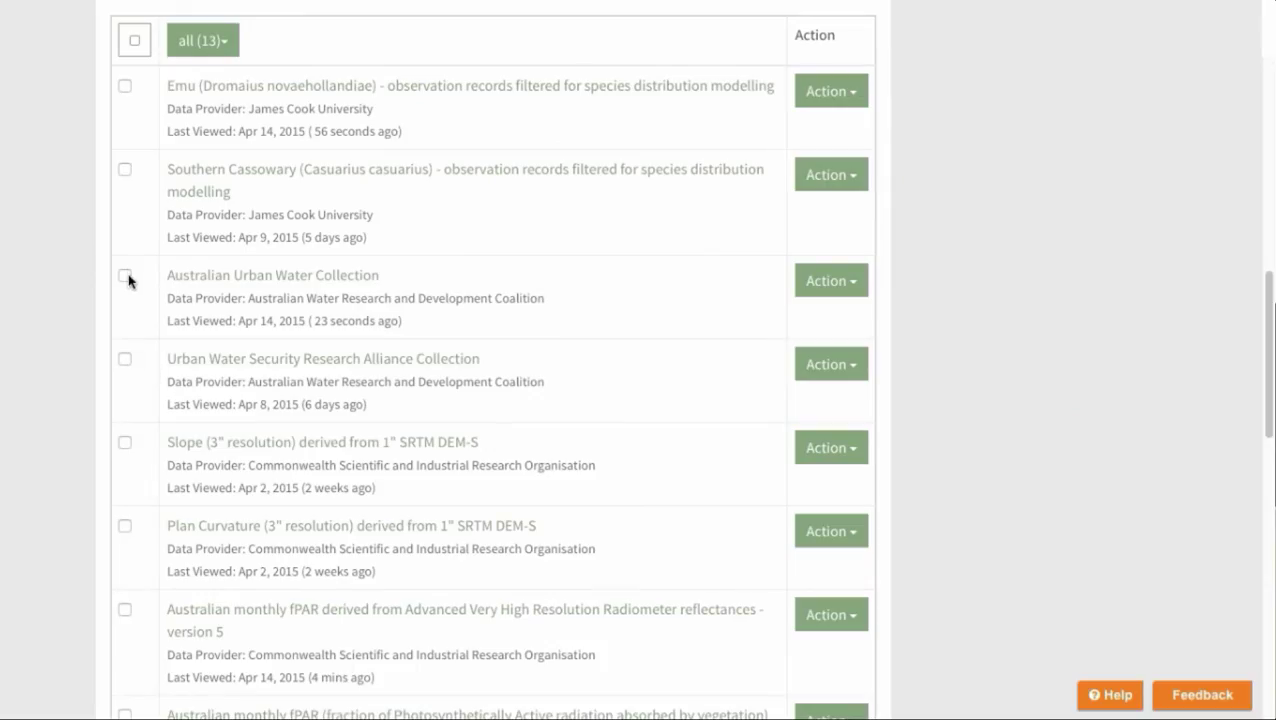
pyautogui.click(125, 277)
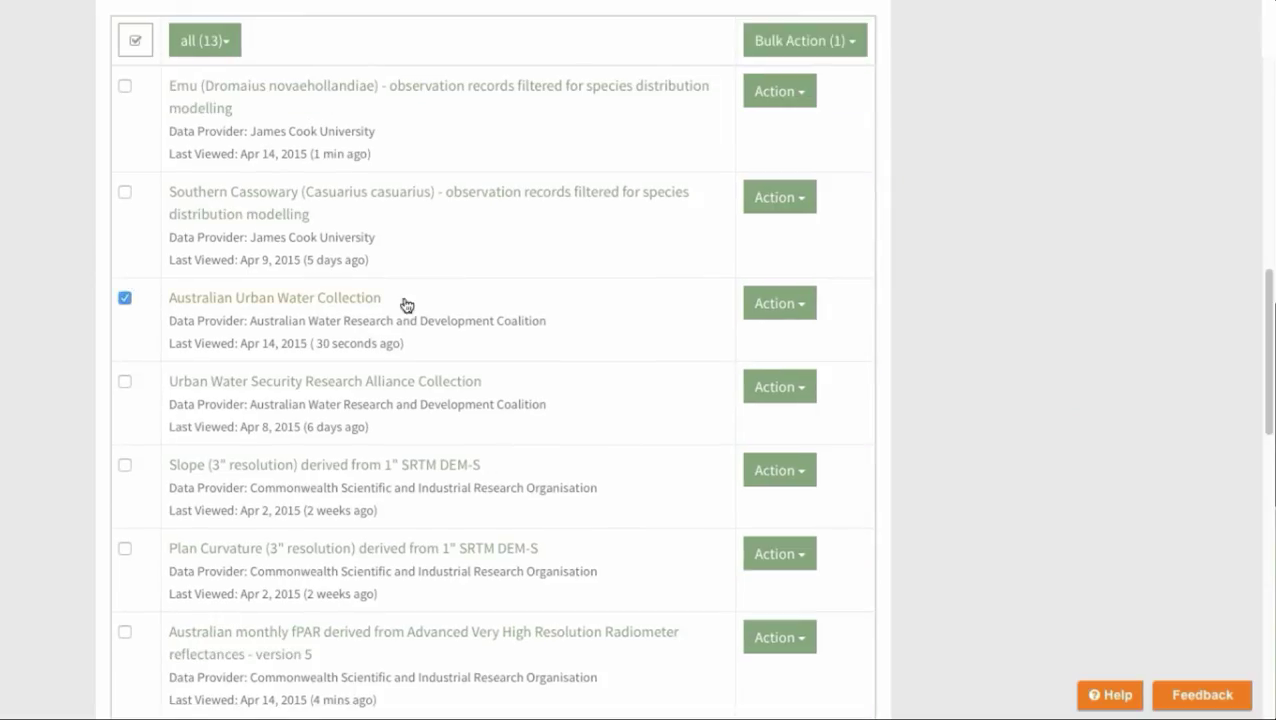
pyautogui.click(803, 310)
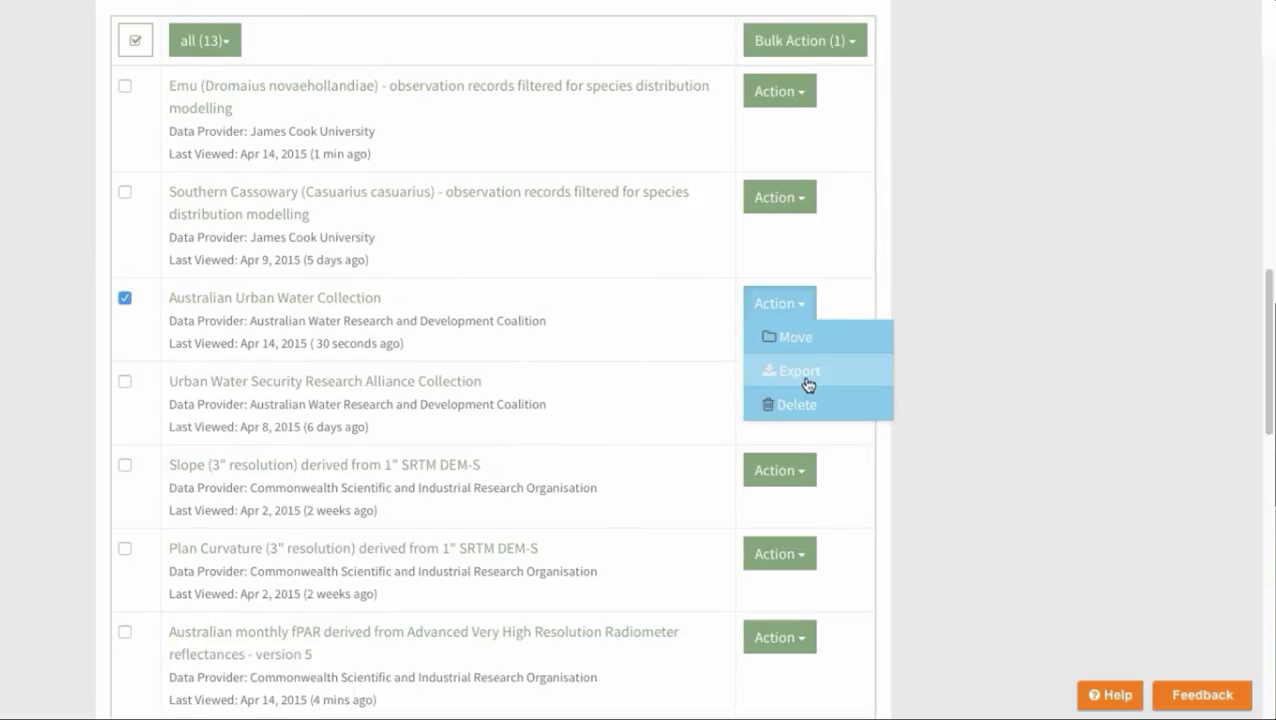
pyautogui.click(805, 378)
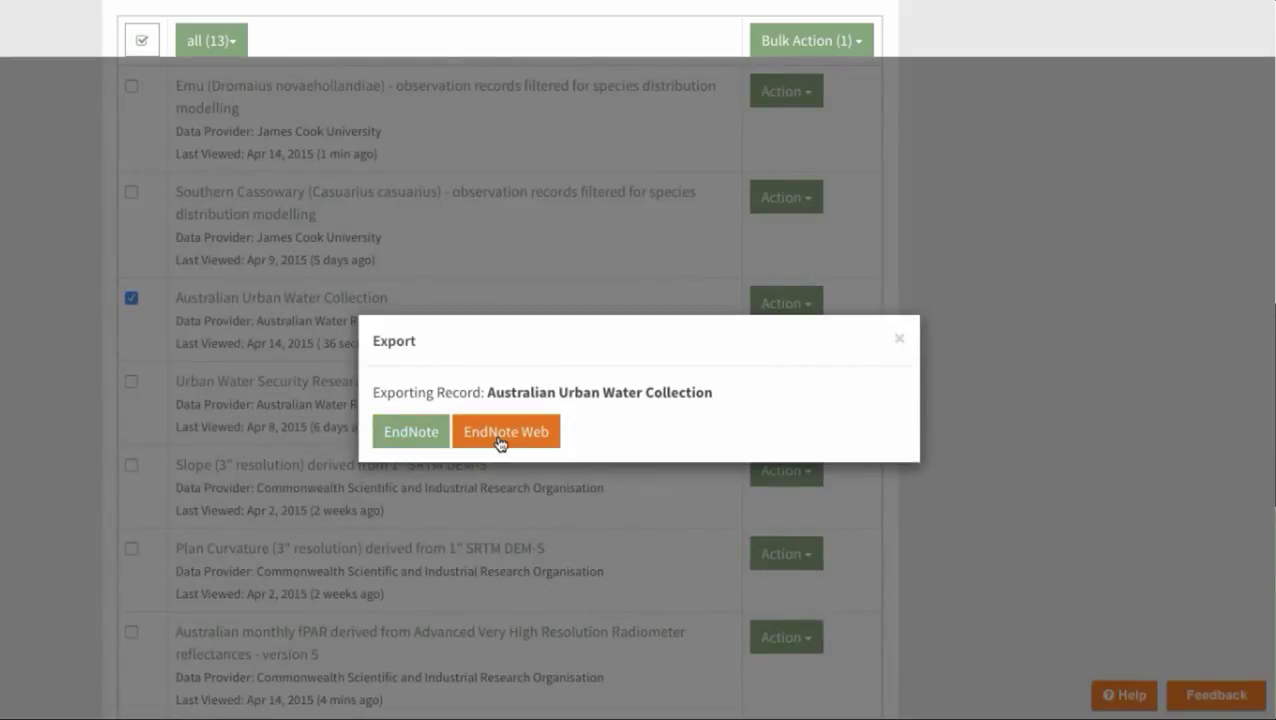
pyautogui.click(899, 341)
# - View the saved Urban Water Security human reliability dataset, then log out of MyRDA
pyautogui.scroll(-5, 668, 363)
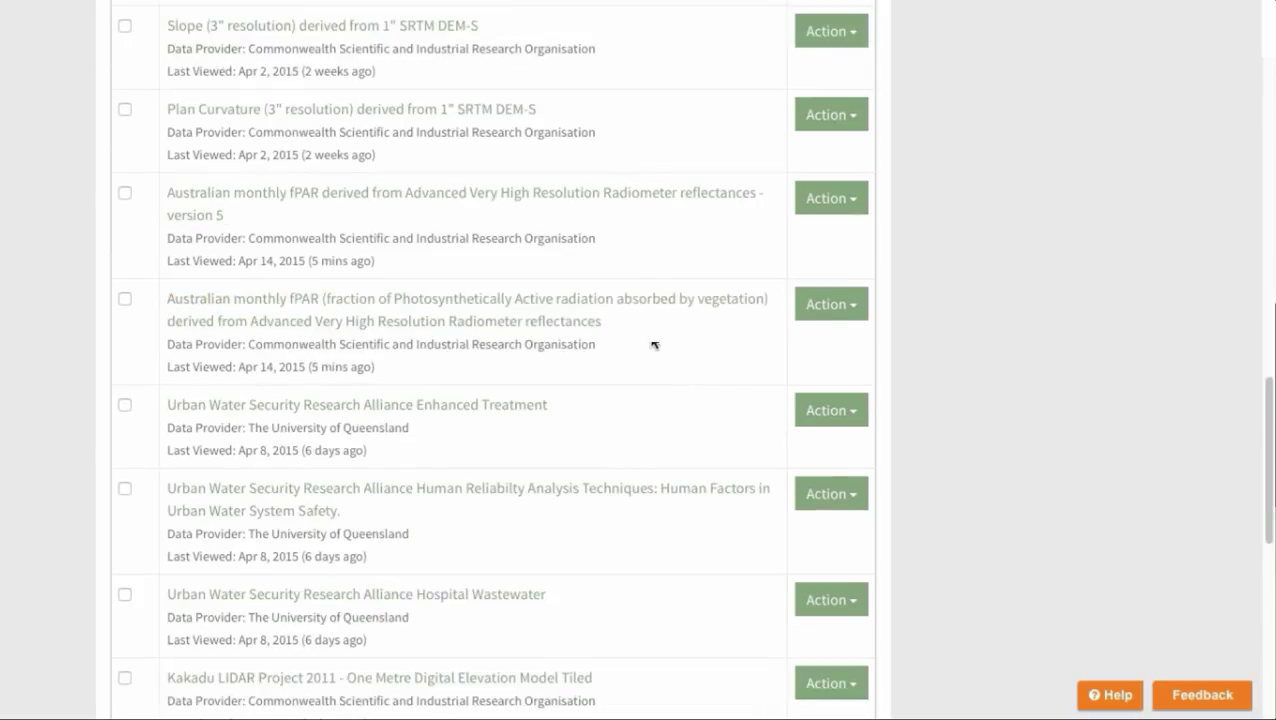
pyautogui.click(251, 497)
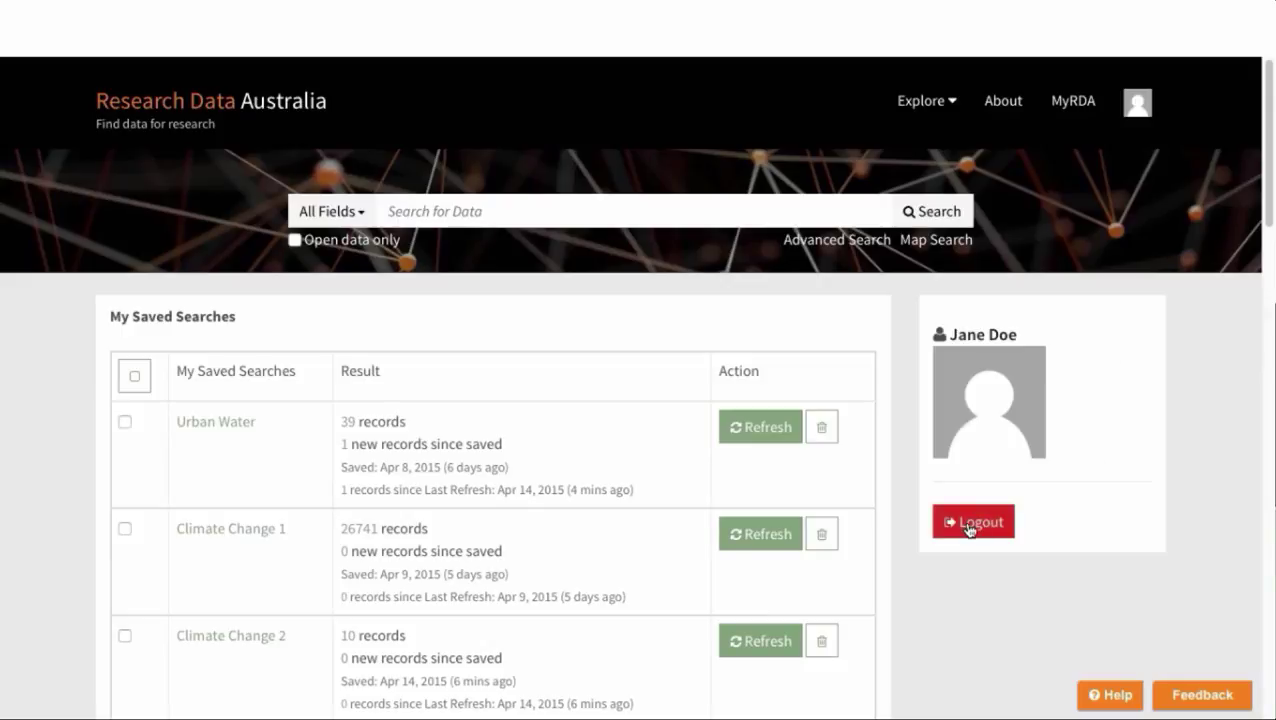
pyautogui.click(968, 529)
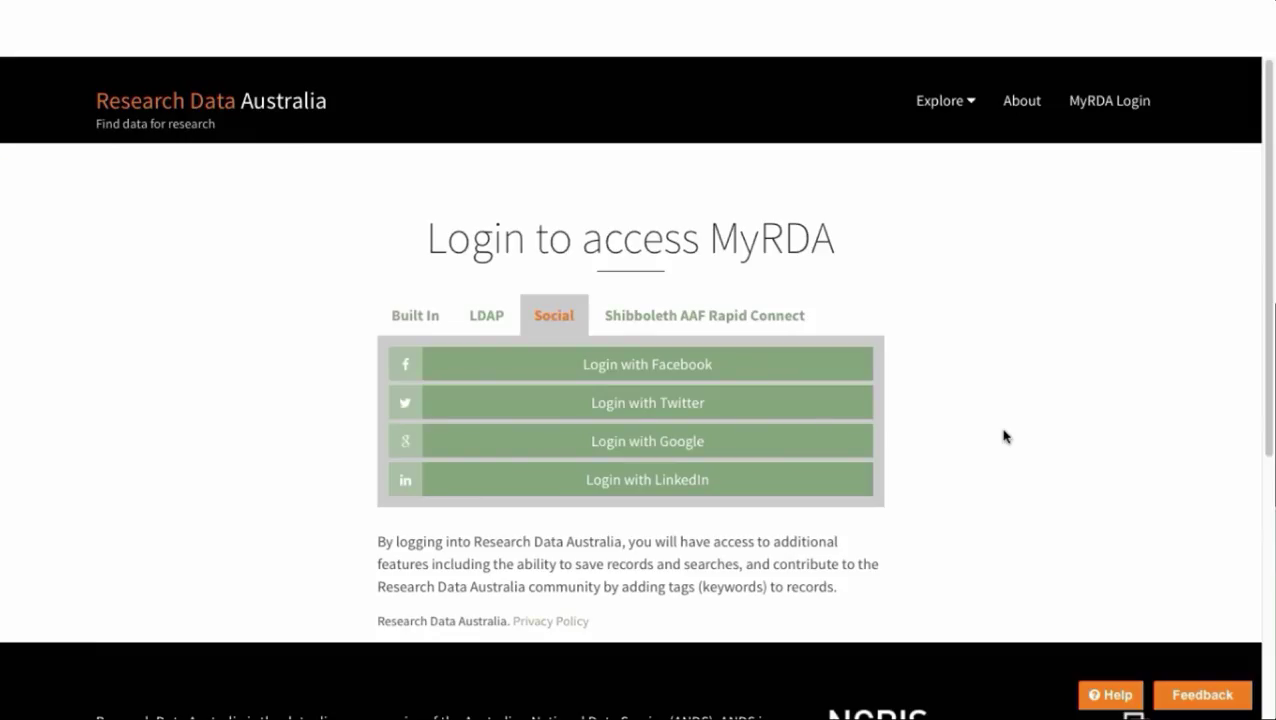